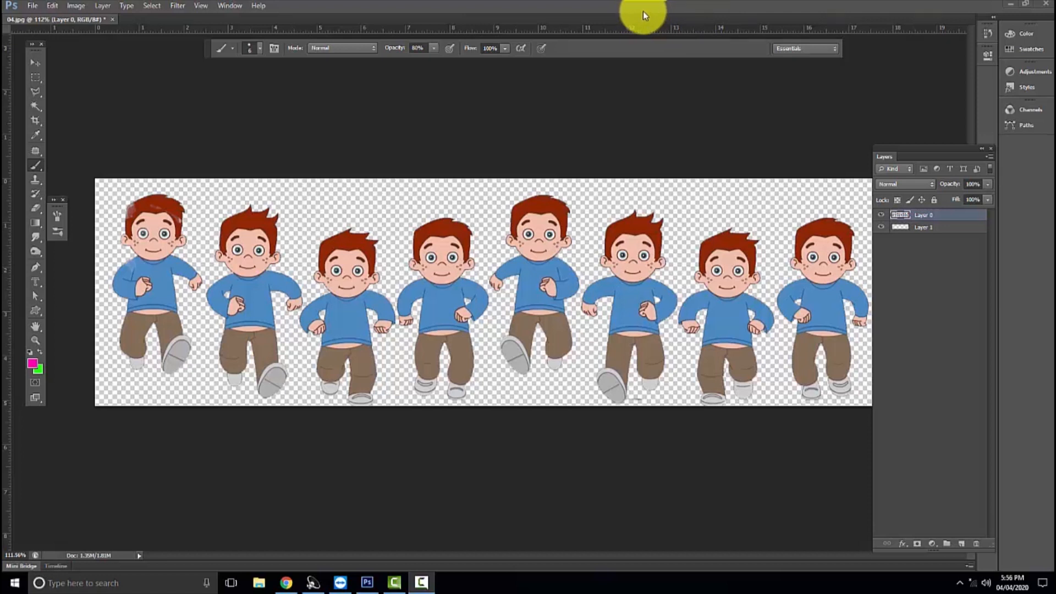
Create a new document with the International Paper preset at A4 size and a white background.
click(31, 6)
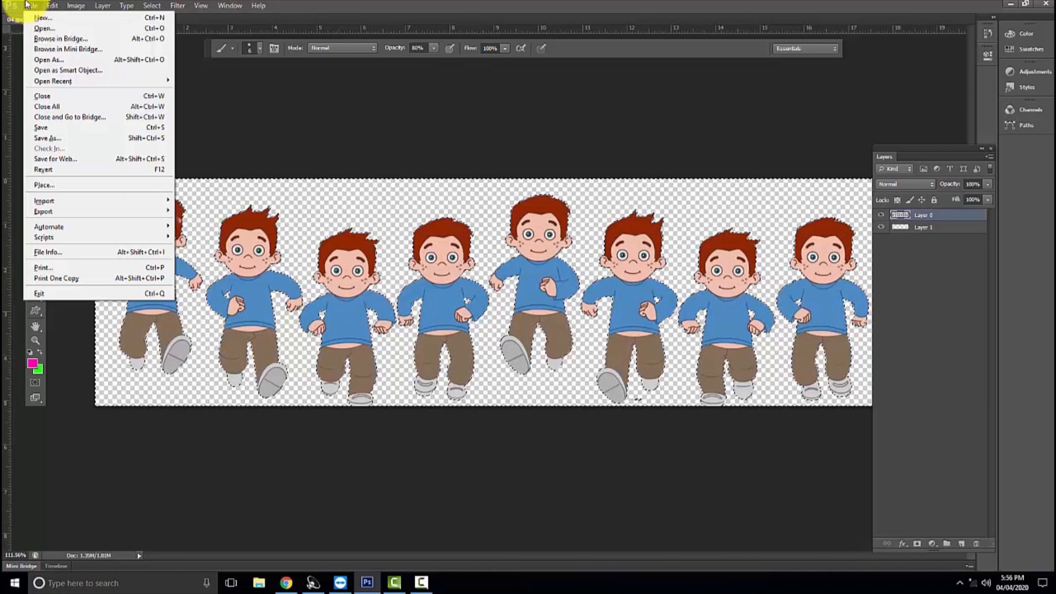
click(38, 17)
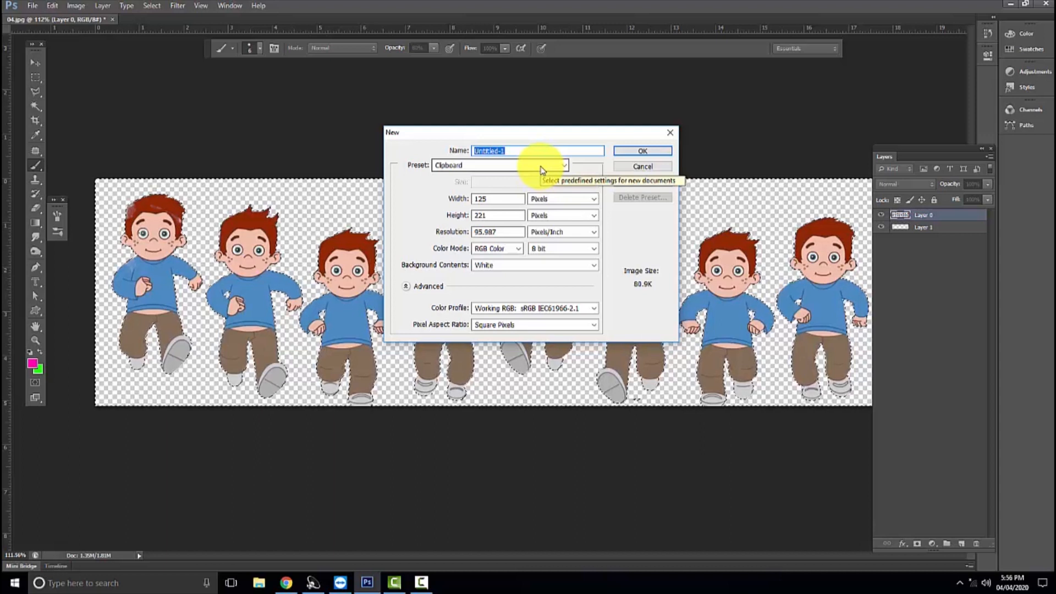
click(542, 170)
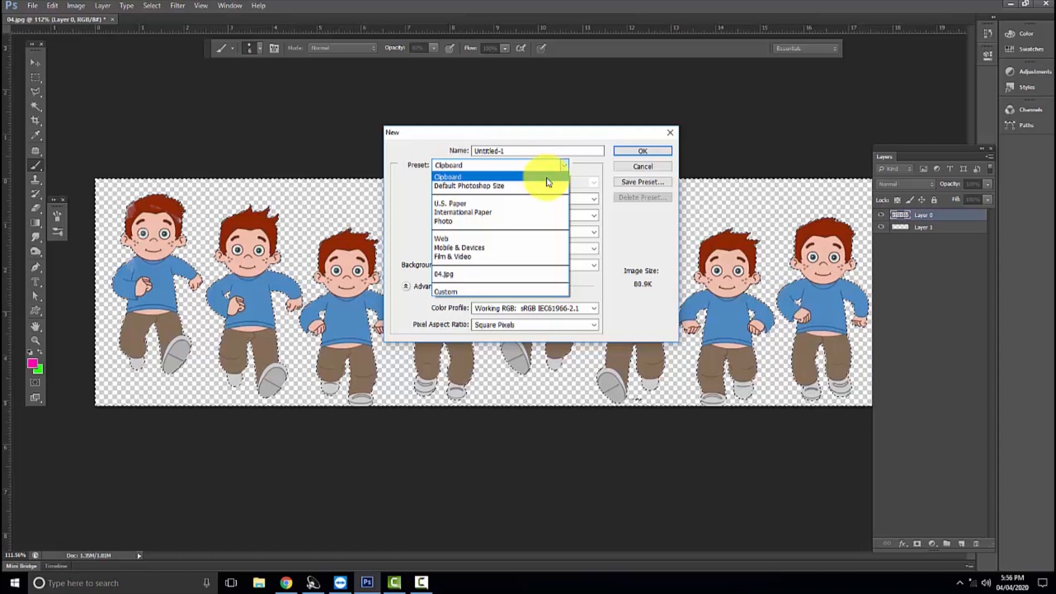
click(533, 216)
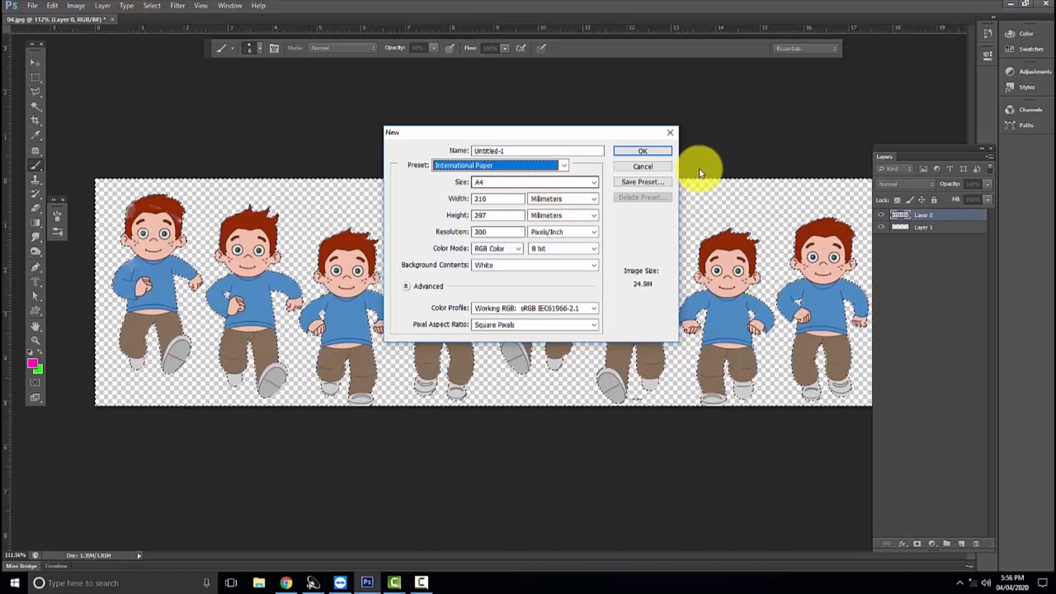
click(634, 153)
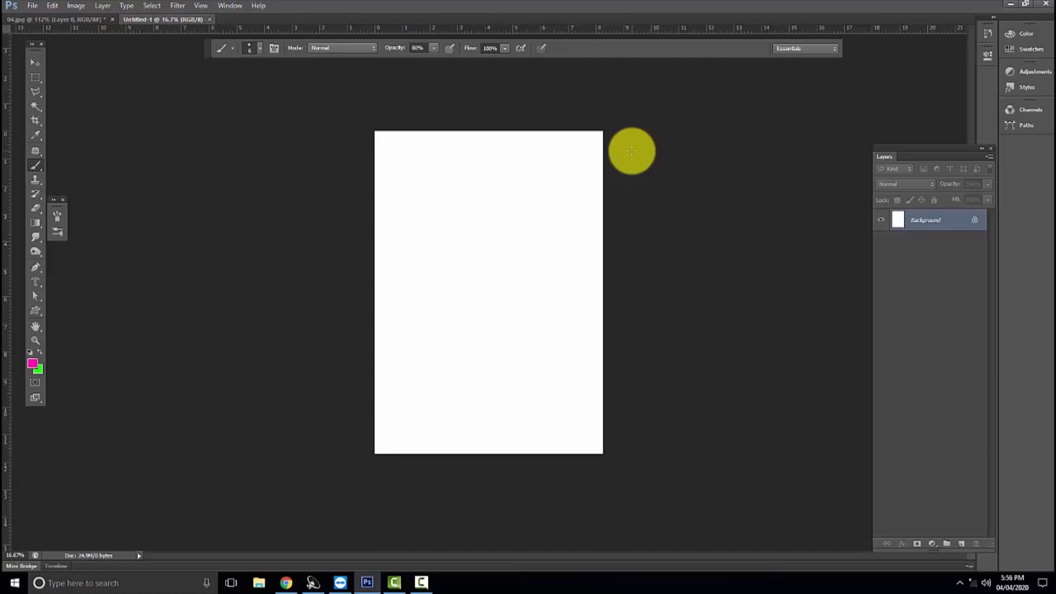
Create a type mask text box across the middle of the page and enter the letter "G".
key(z)
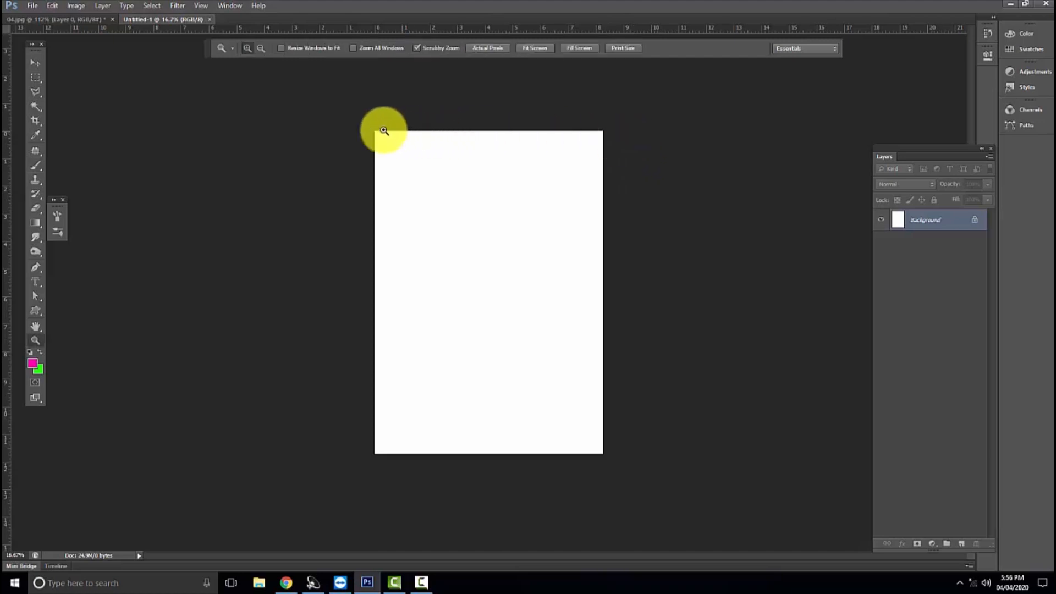
drag(422, 196, 404, 222)
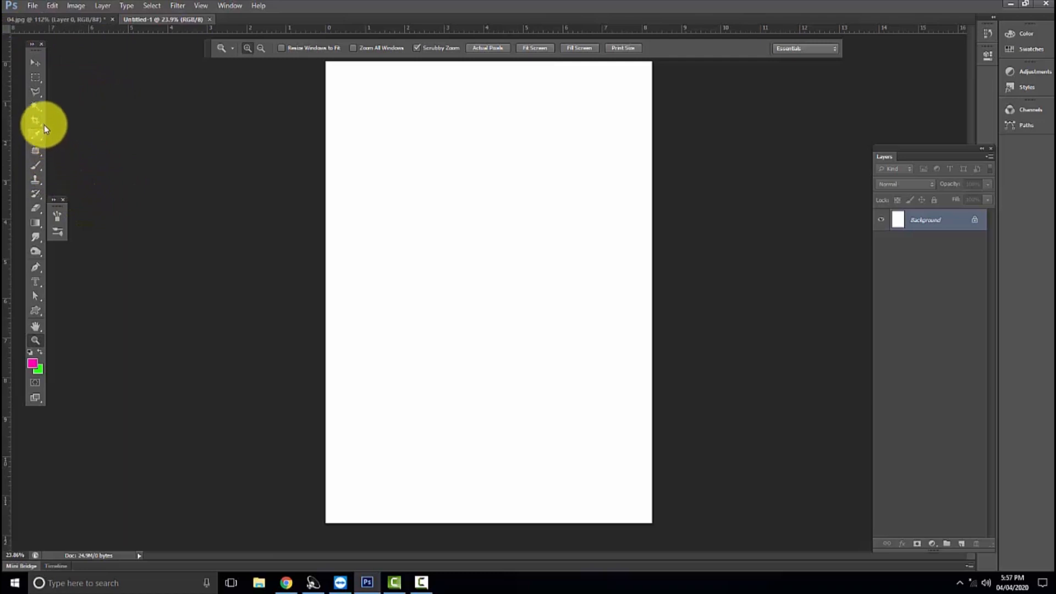
click(35, 284)
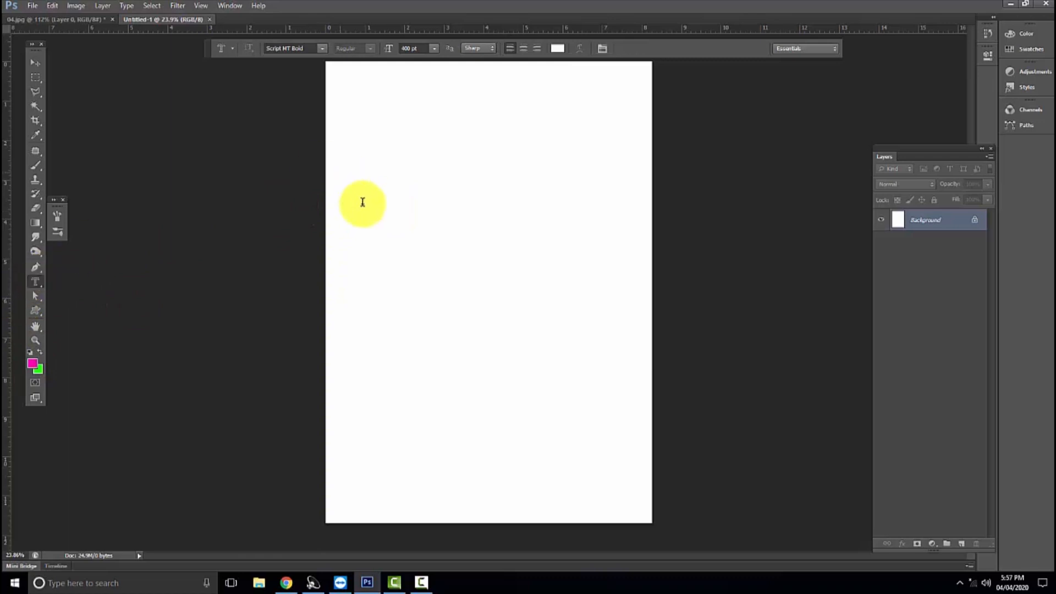
drag(365, 188, 636, 384)
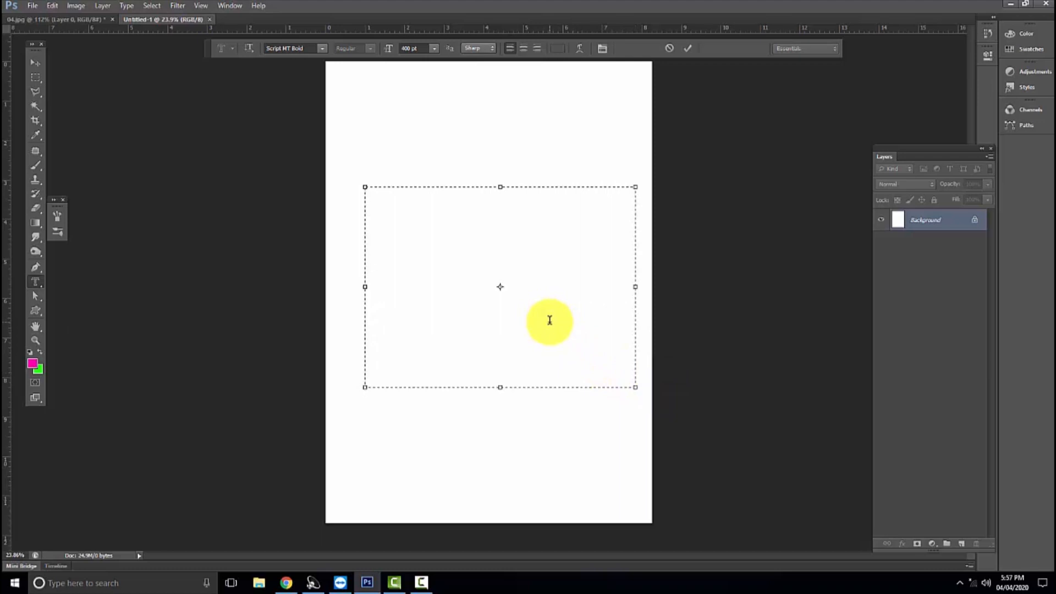
text(G)
Set the font size of all the mask text to 72 pt.
key(ctrl+a)
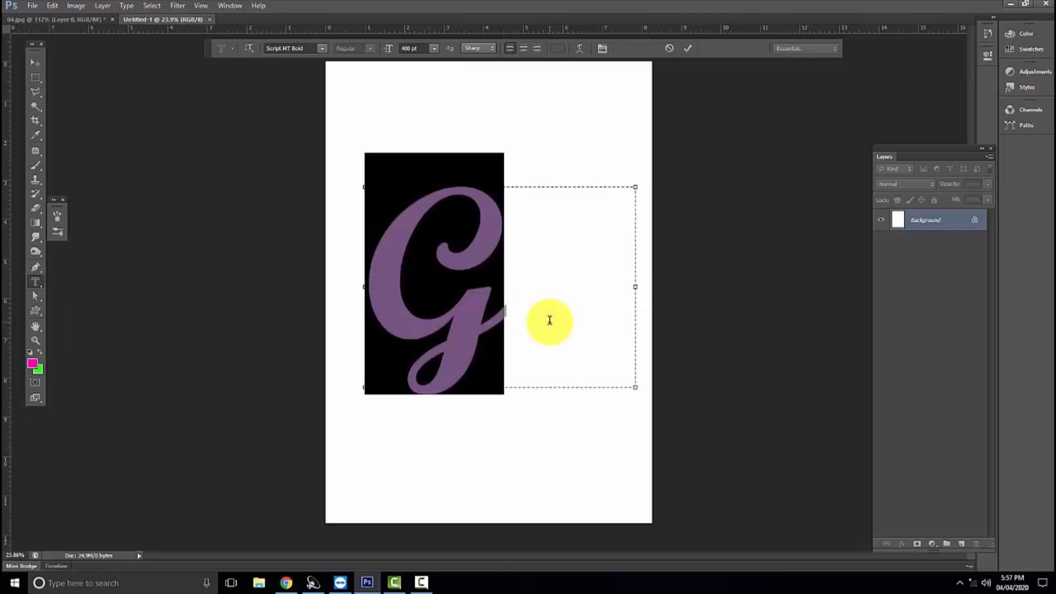
click(434, 49)
click(450, 125)
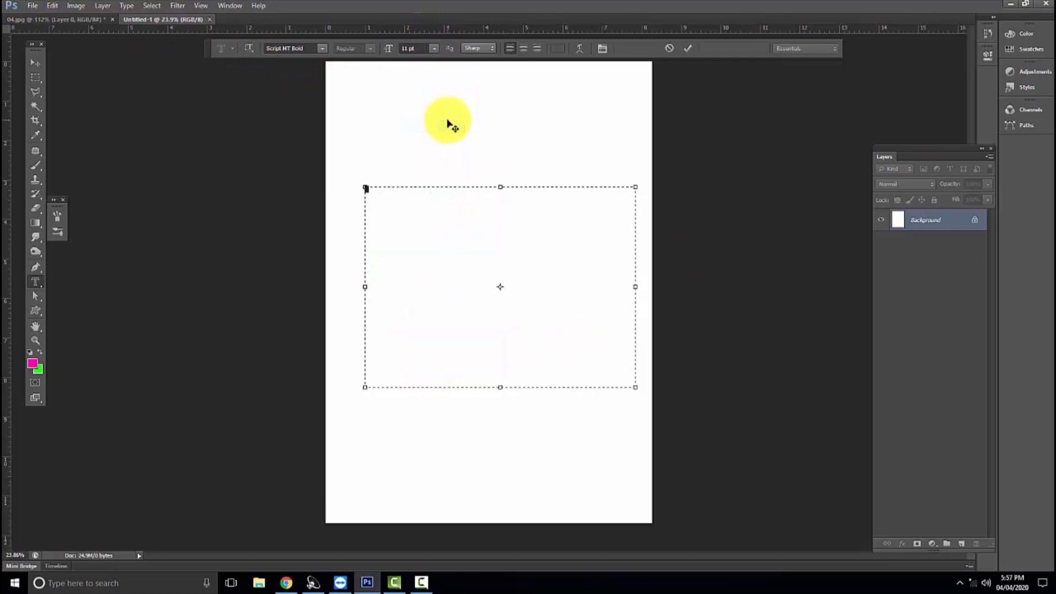
click(434, 50)
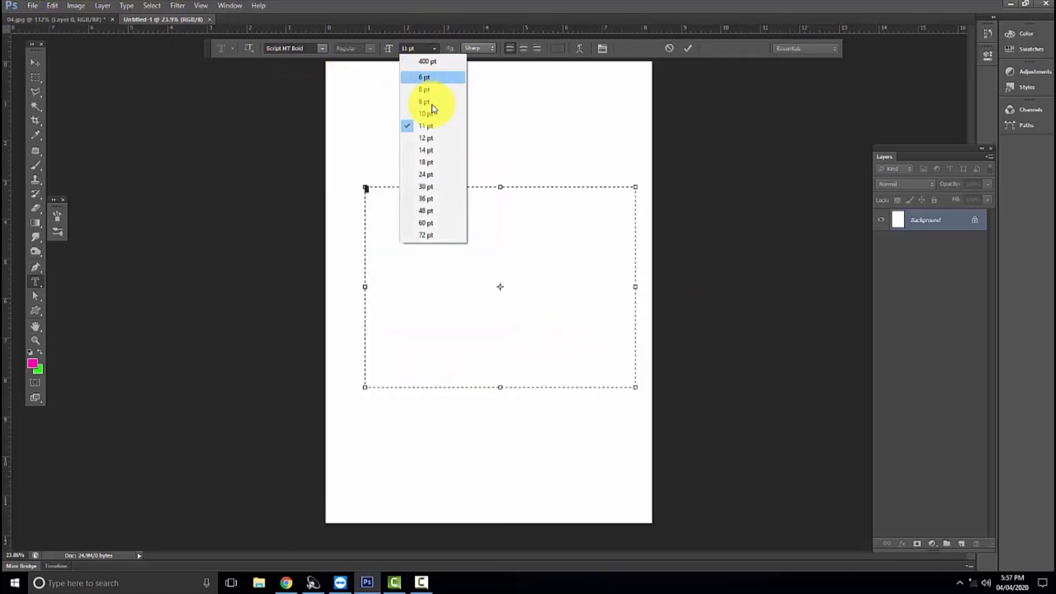
click(430, 163)
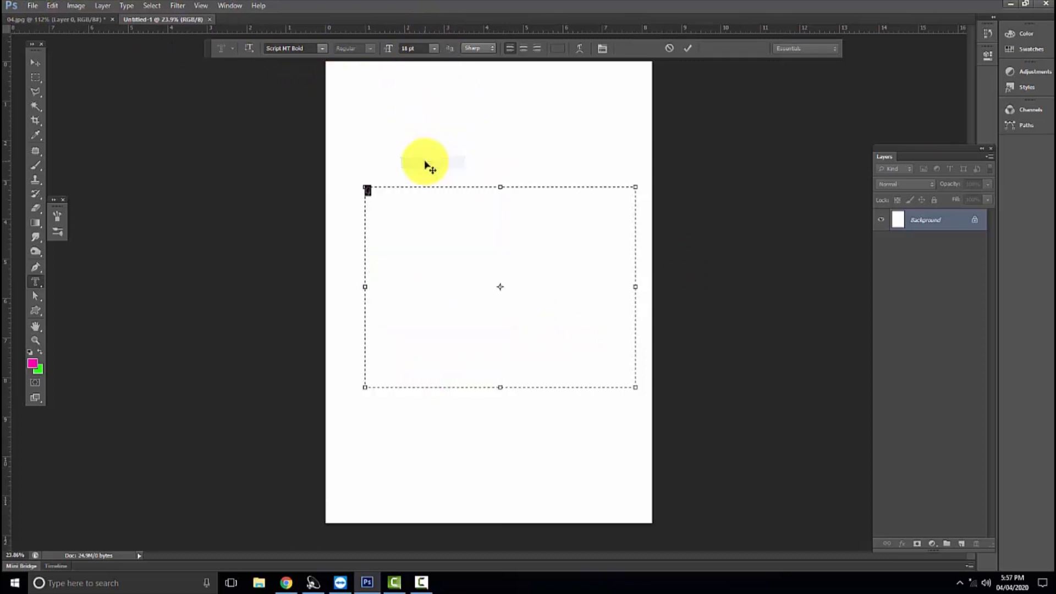
click(434, 48)
click(431, 211)
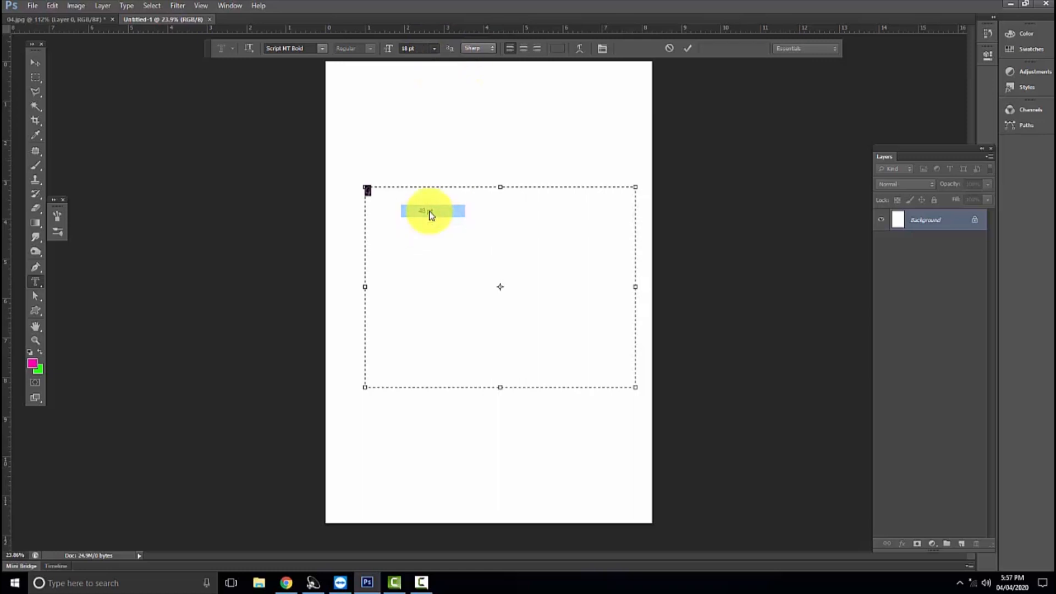
click(433, 48)
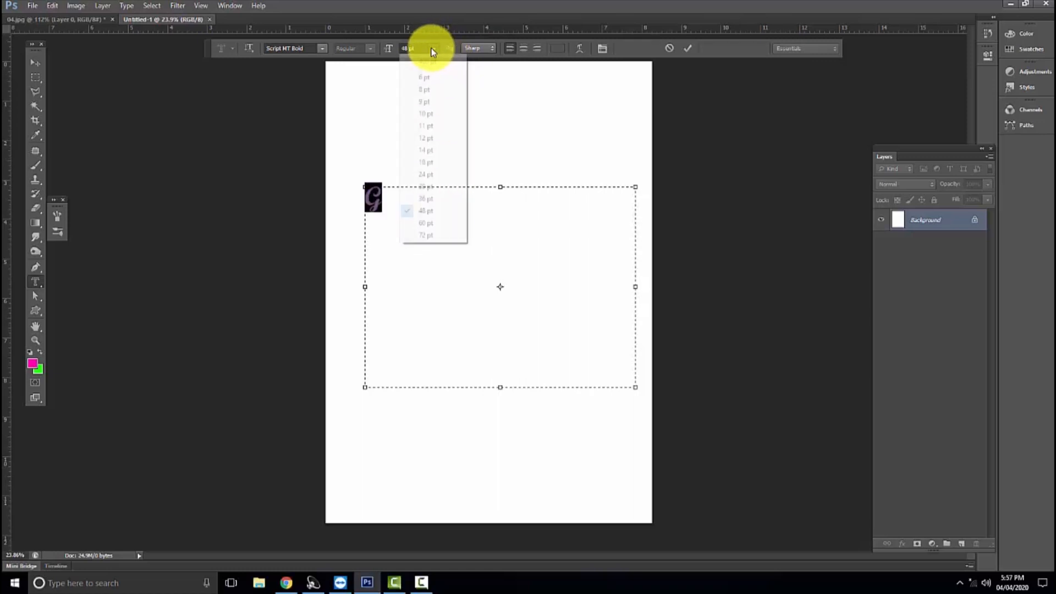
click(429, 234)
Complete the mask text as "Good Morning", shrink its box to fit the words and turn it into a selection.
click(431, 208)
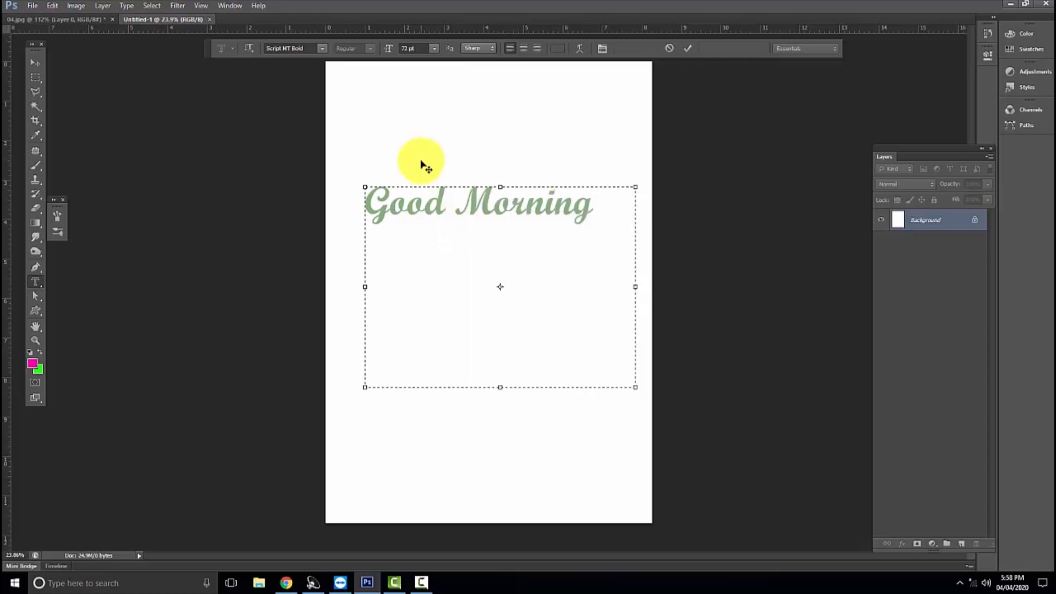
drag(633, 388, 599, 231)
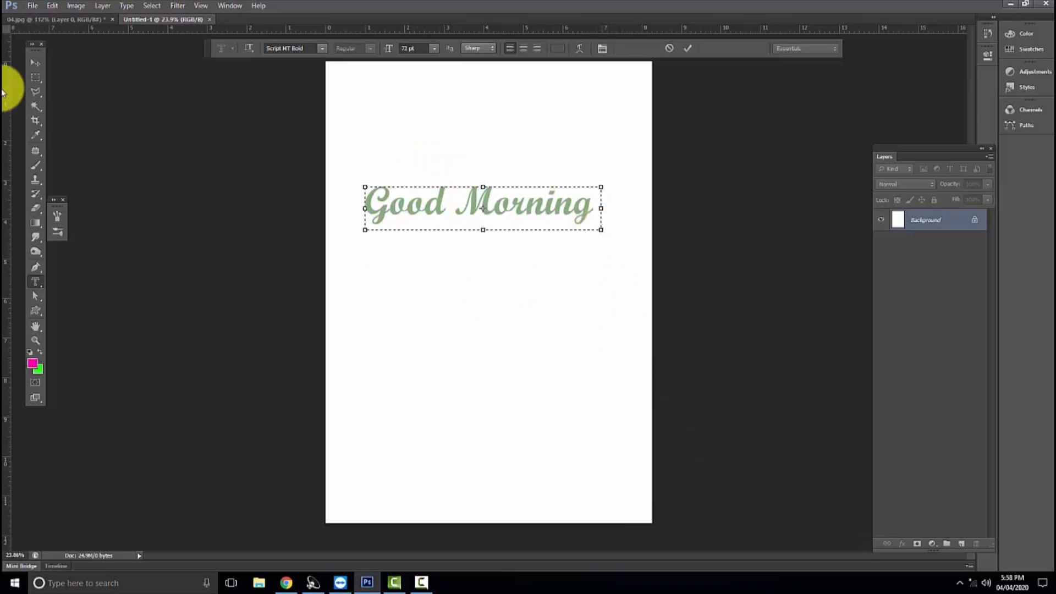
click(35, 62)
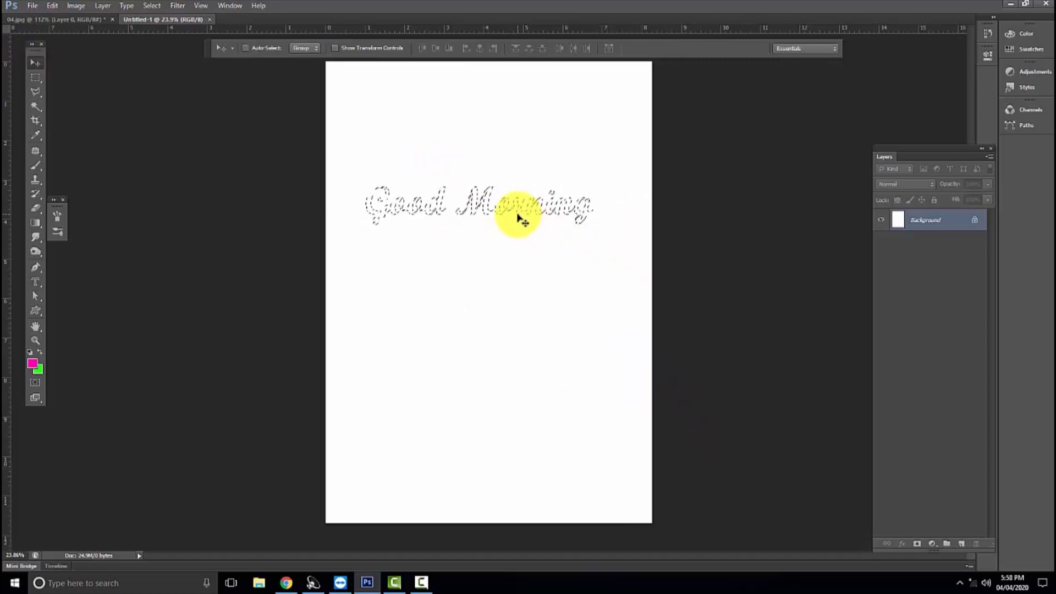
drag(514, 217, 512, 301)
key(ctrl+z)
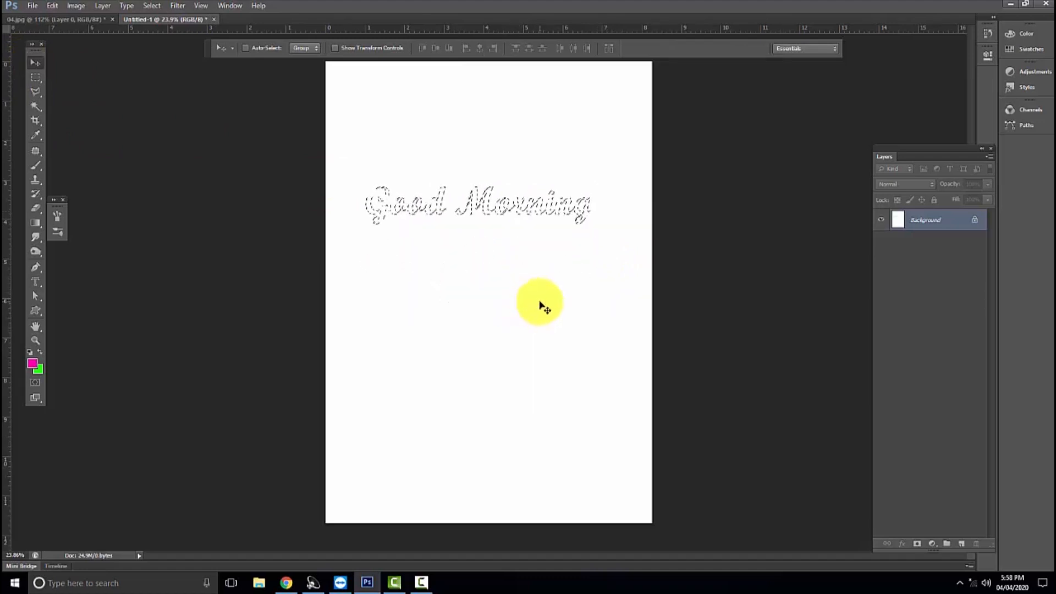
Fill the "Good Morning" selection with blue on a new layer, deselect it and move the lettering down to the page's middle.
click(961, 544)
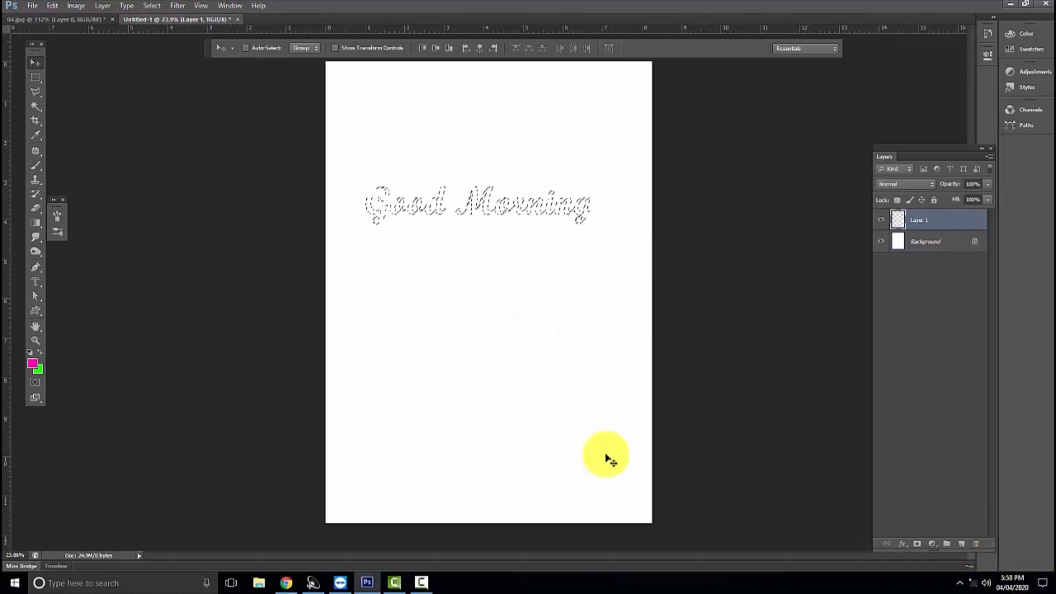
click(32, 362)
click(550, 265)
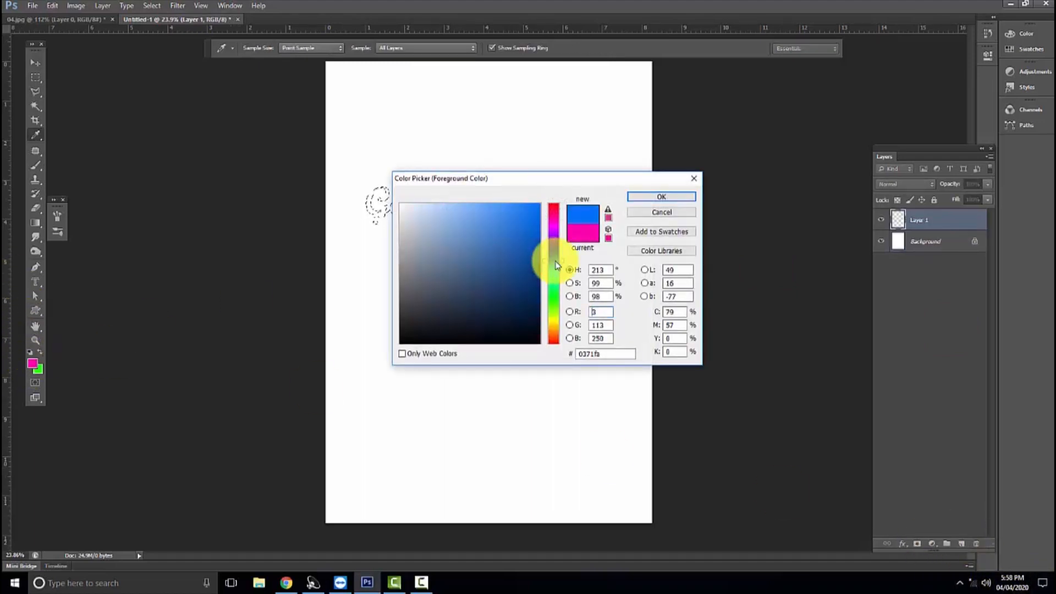
click(668, 197)
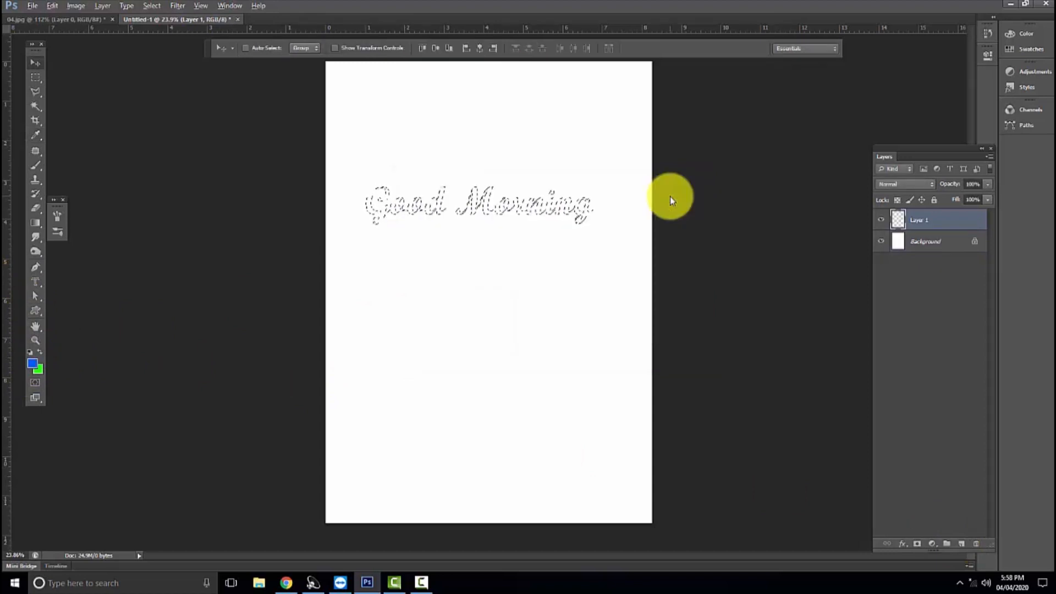
key(alt+BackSpace)
key(ctrl+d)
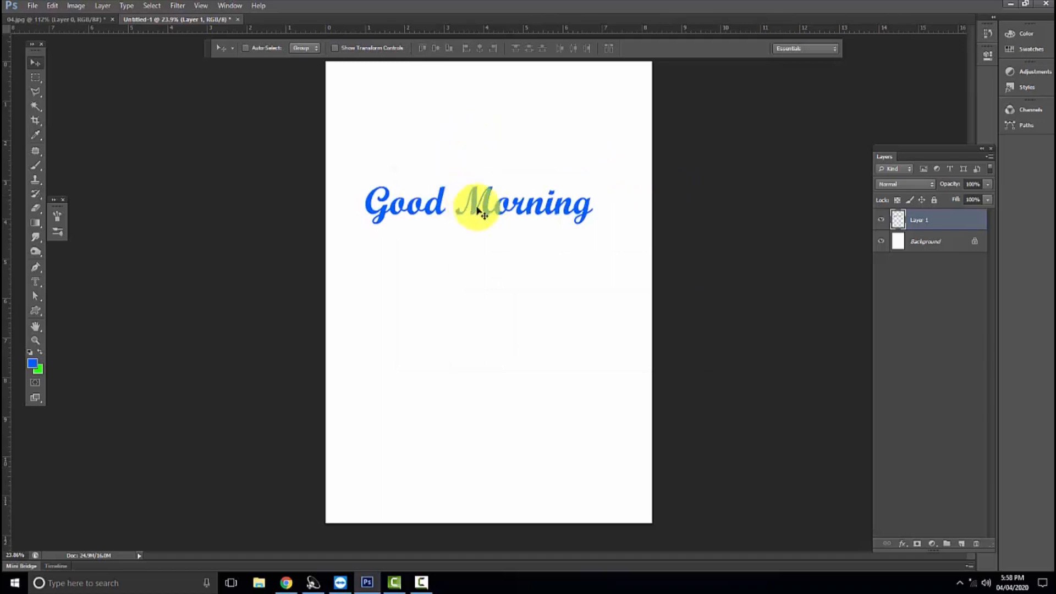
drag(498, 216, 517, 306)
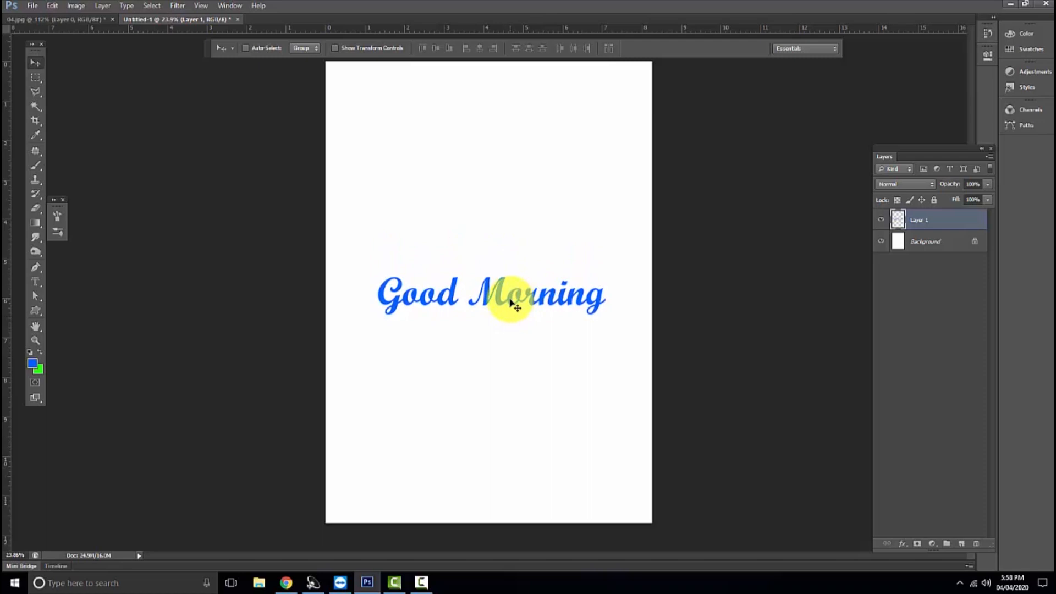
Cut the word "Morning" onto its own layer and align it beside "Good" as one line.
click(35, 75)
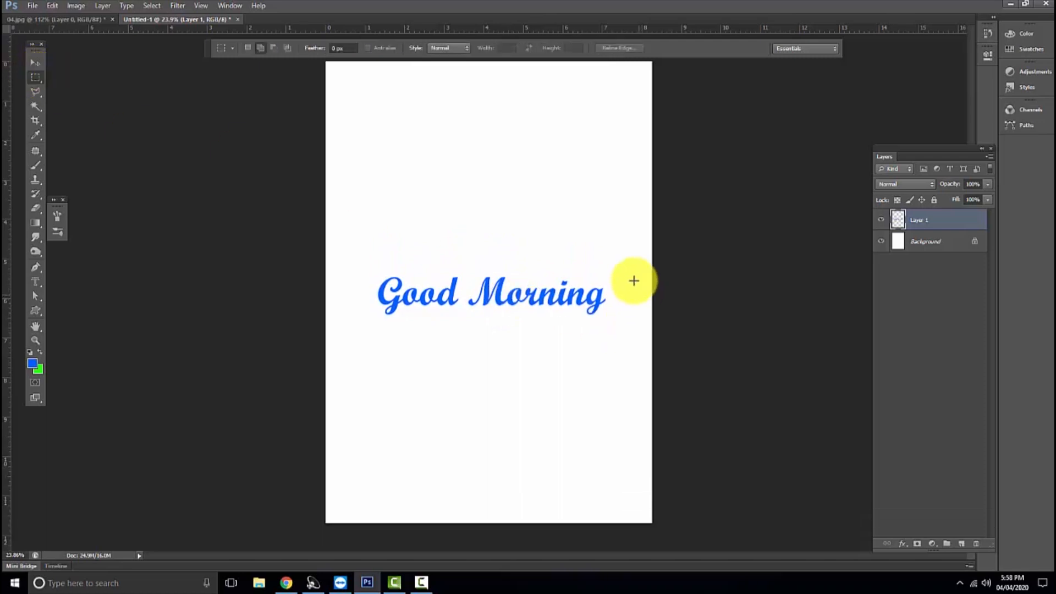
drag(630, 270, 467, 347)
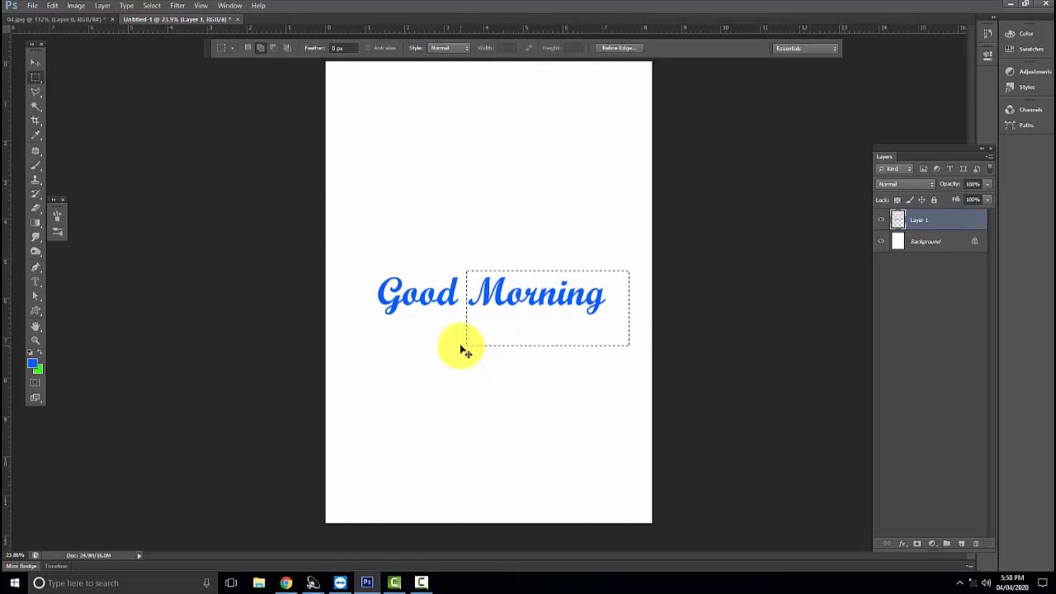
key(ctrl+x)
key(ctrl+v)
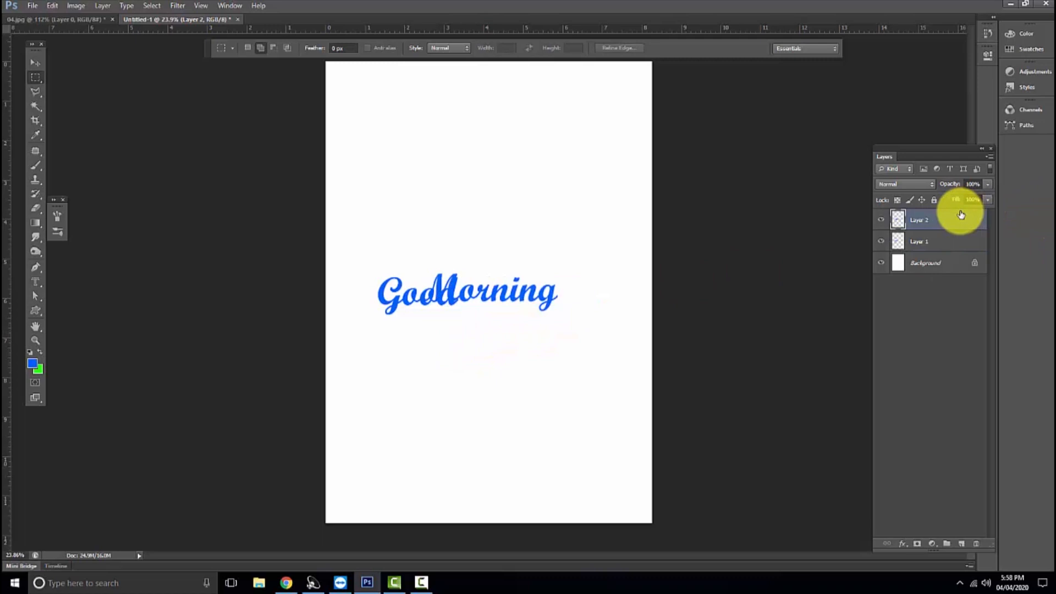
key(v)
drag(507, 289, 560, 299)
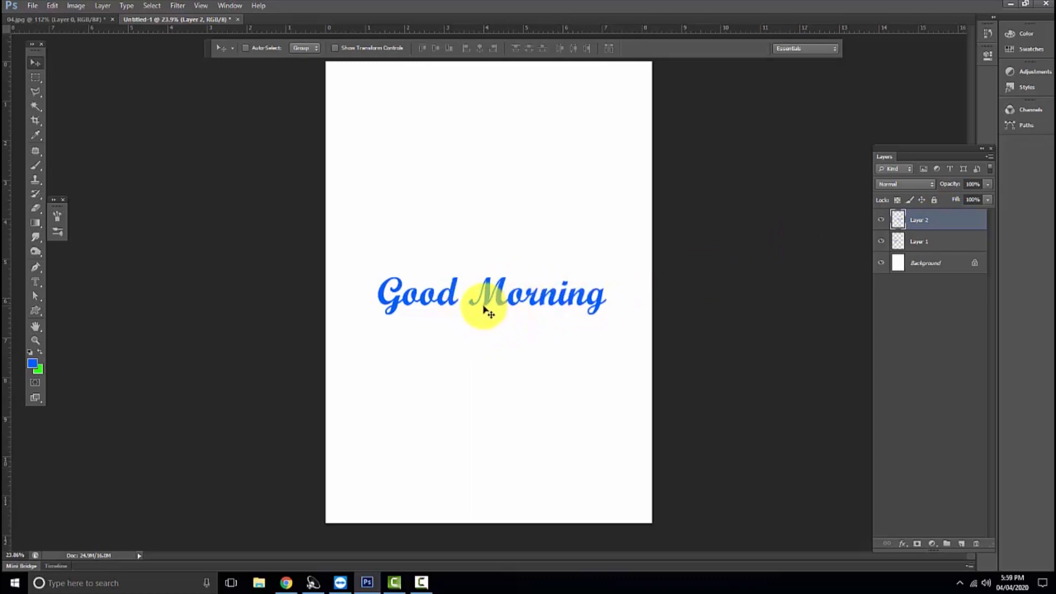
Fill the word "Morning" with orange (fab703) using its layer's outline as the selection, then deselect it.
ctrl+click(901, 222)
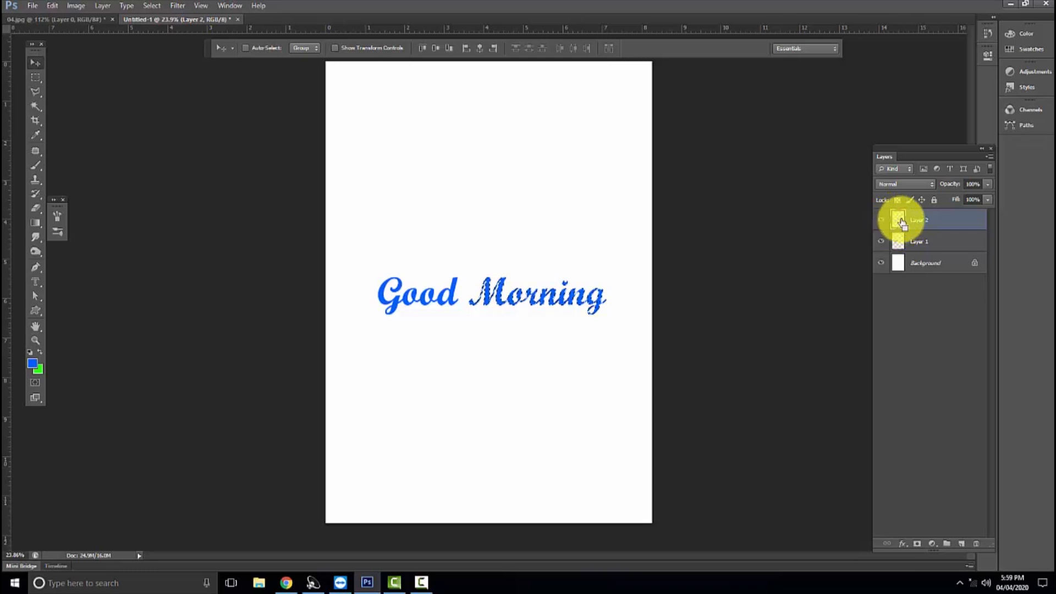
click(35, 363)
drag(550, 328, 552, 334)
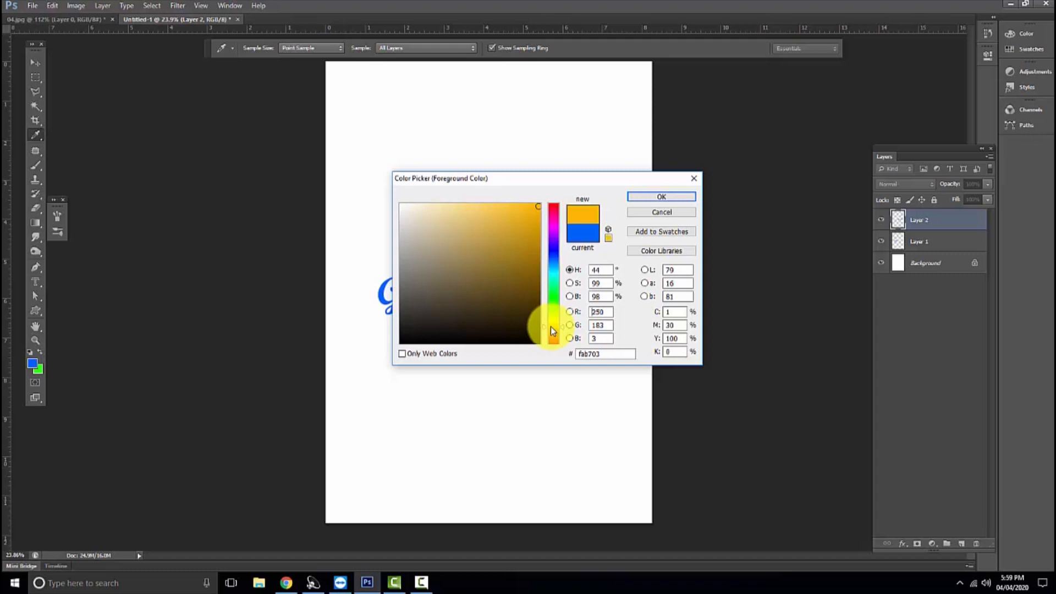
click(660, 199)
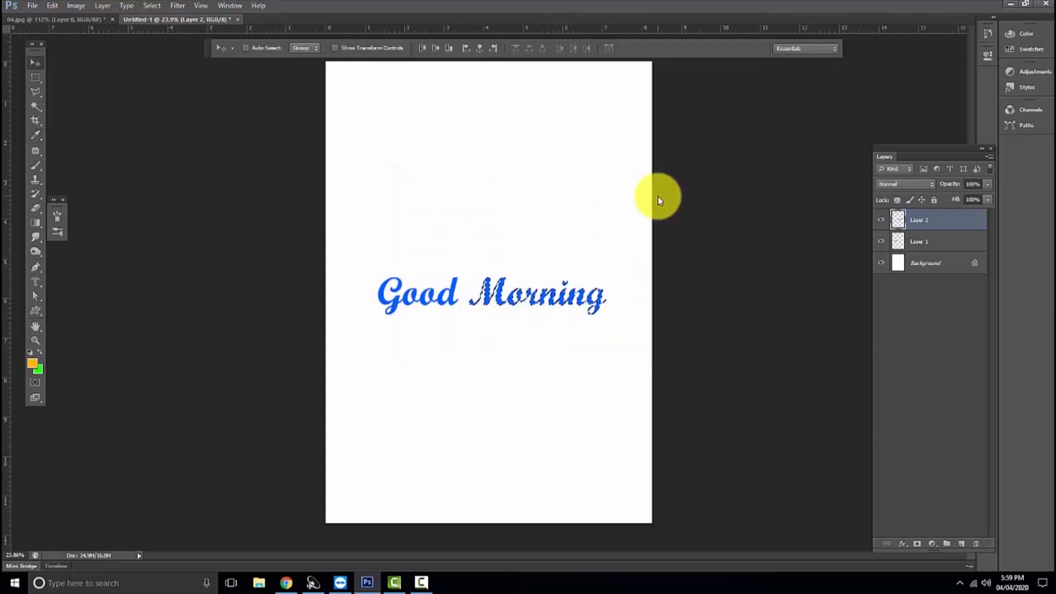
key(alt+BackSpace)
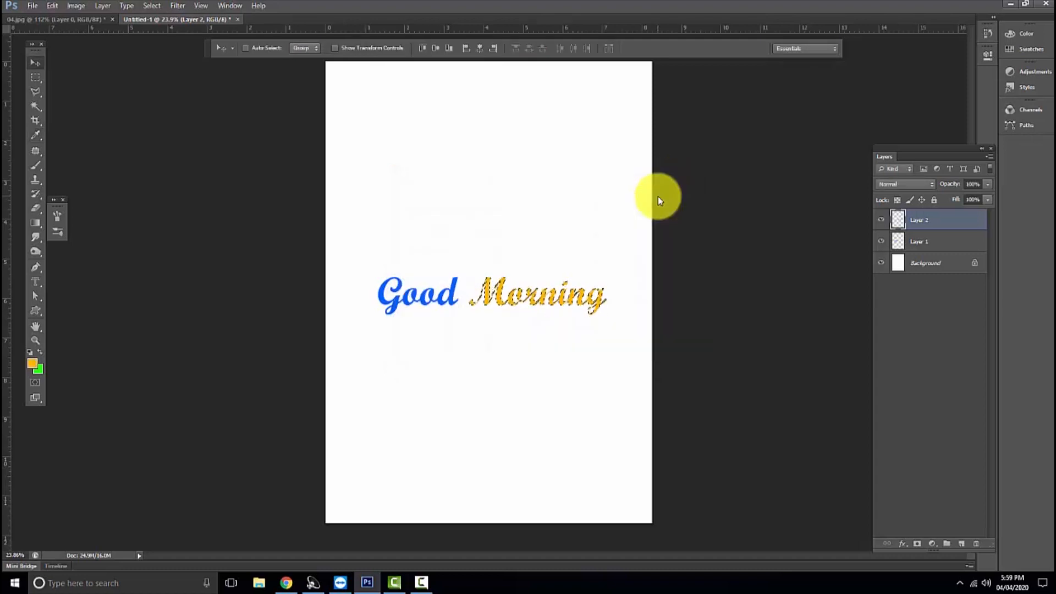
key(ctrl+d)
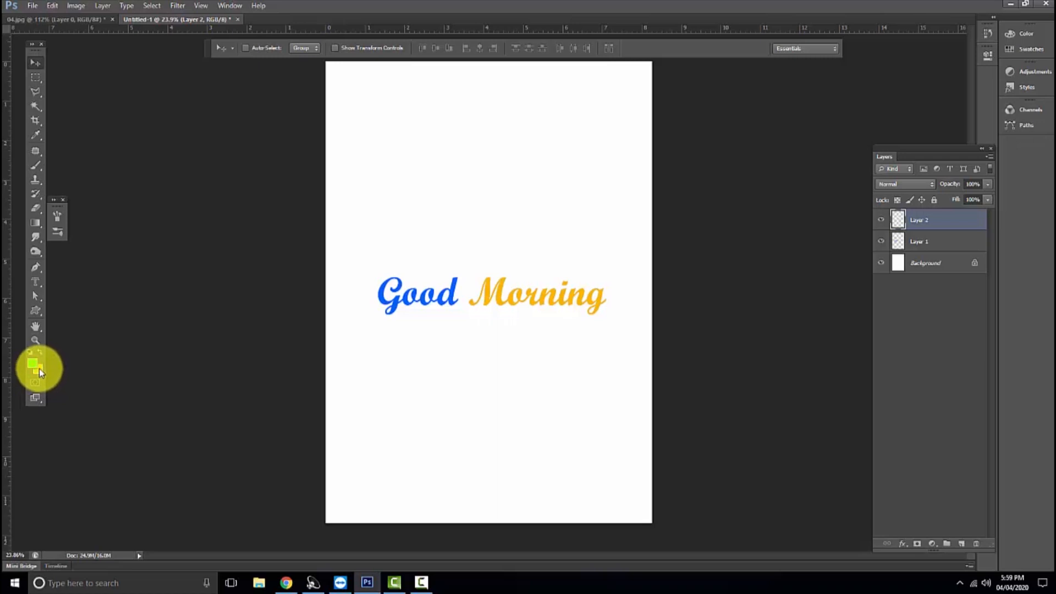
Sample the blue of "Good" as the foreground color and make that word's layer active.
key(i)
drag(387, 293, 382, 296)
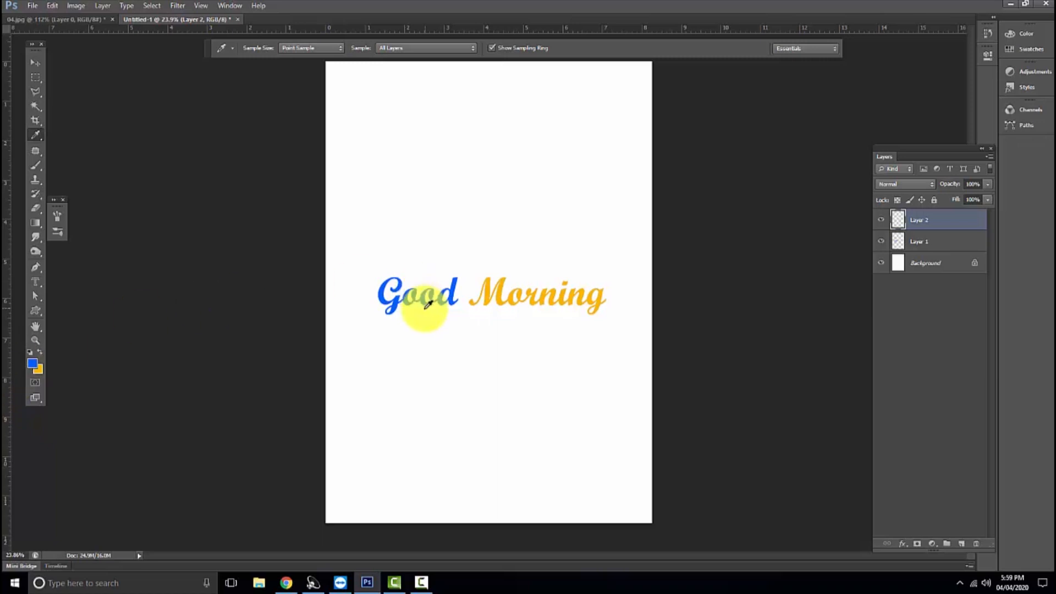
click(943, 245)
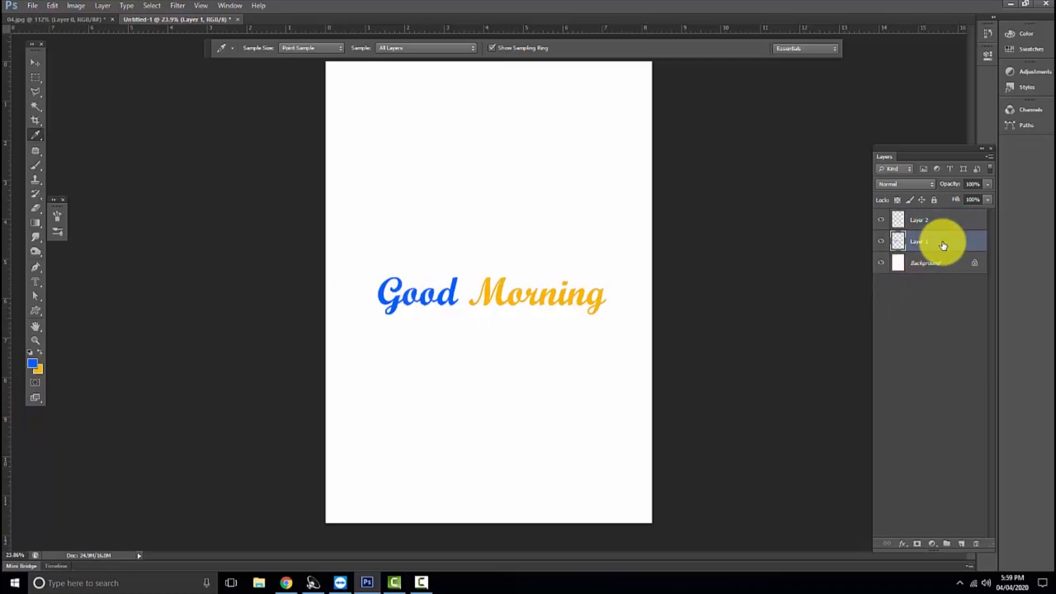
Rename the "Good" and "Morning" layers a1 and a2, and duplicate both as layers named b1 and b2.
key(BackSpace)
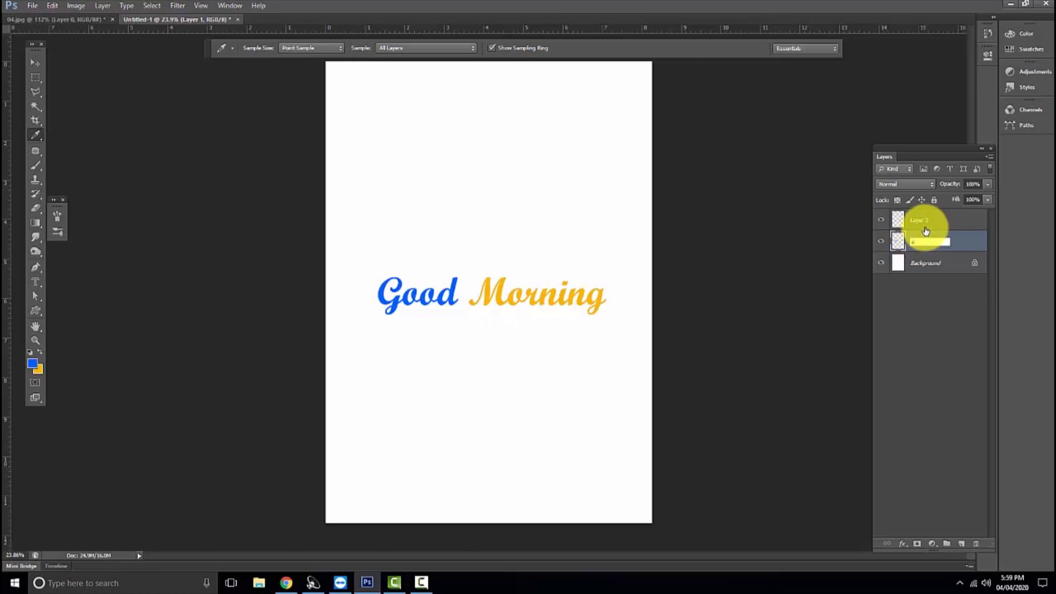
click(924, 223)
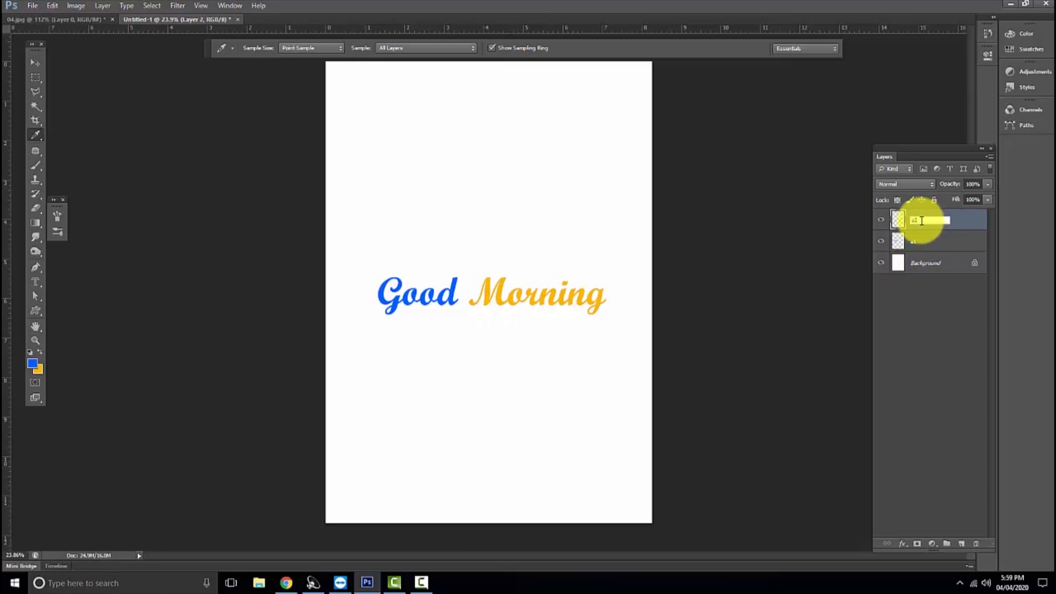
shift+click(943, 243)
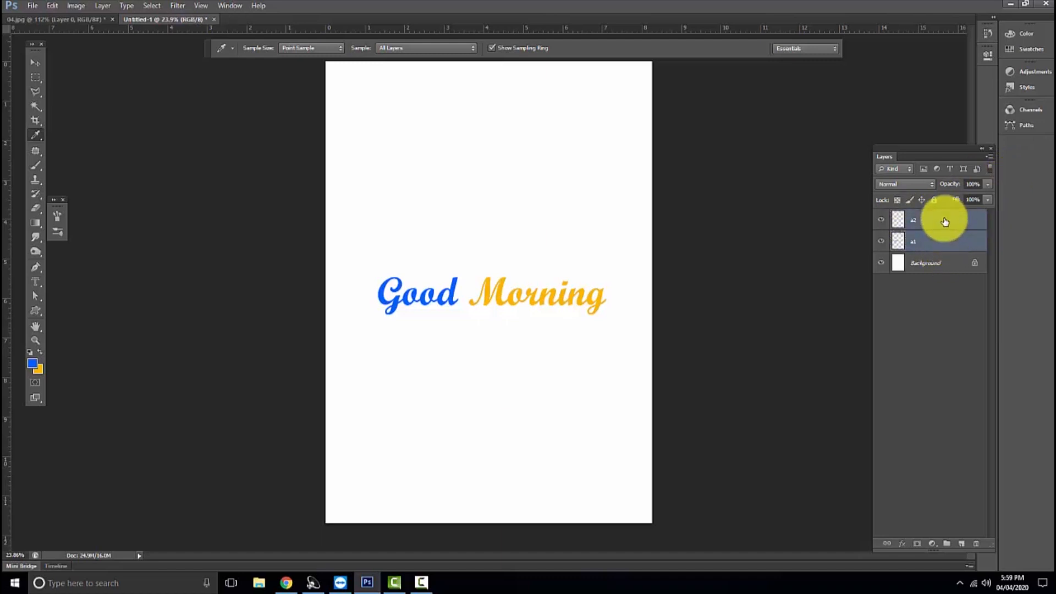
key(ctrl+j)
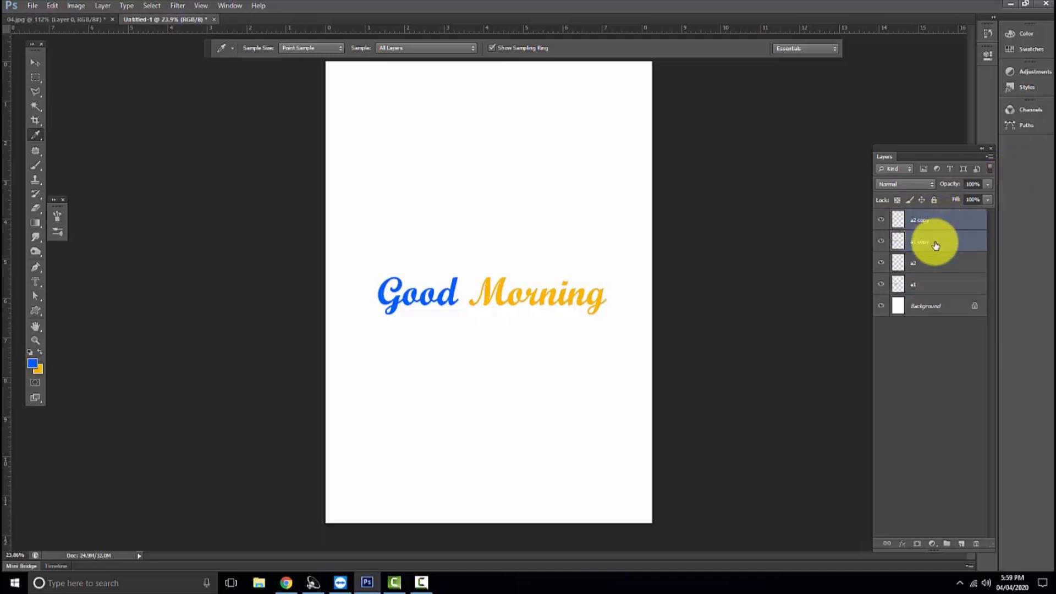
click(927, 244)
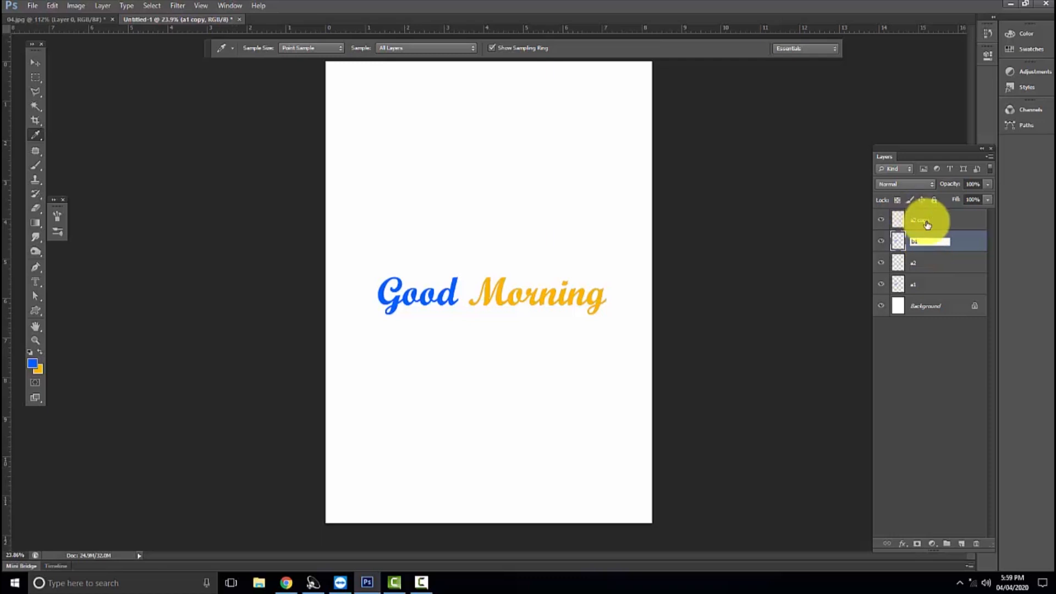
double_click(927, 221)
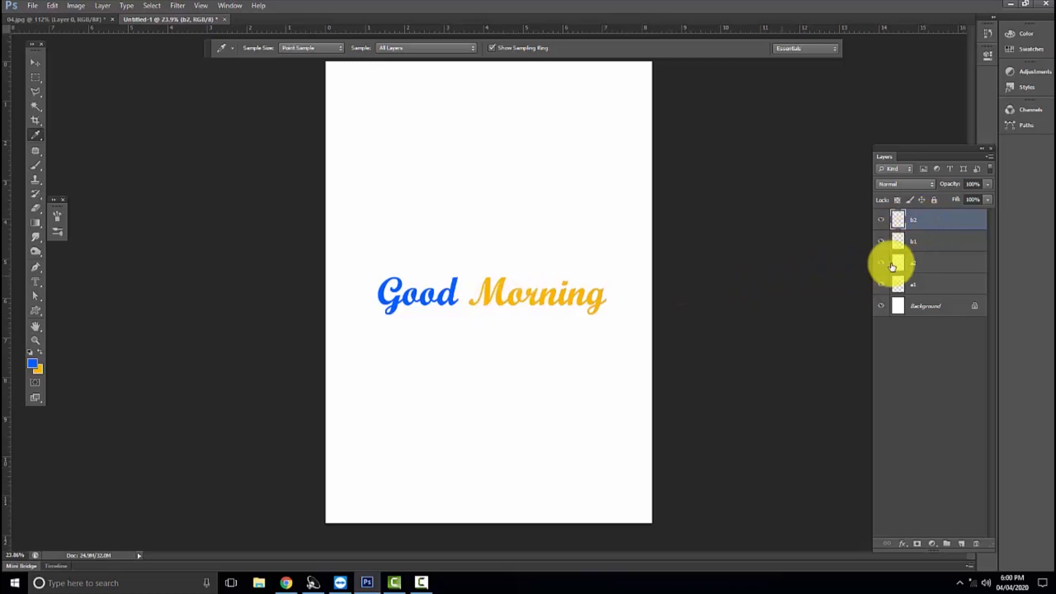
Fill the word "Good" on layer b1 with the orange background color through its layer outline, and deselect it.
click(935, 242)
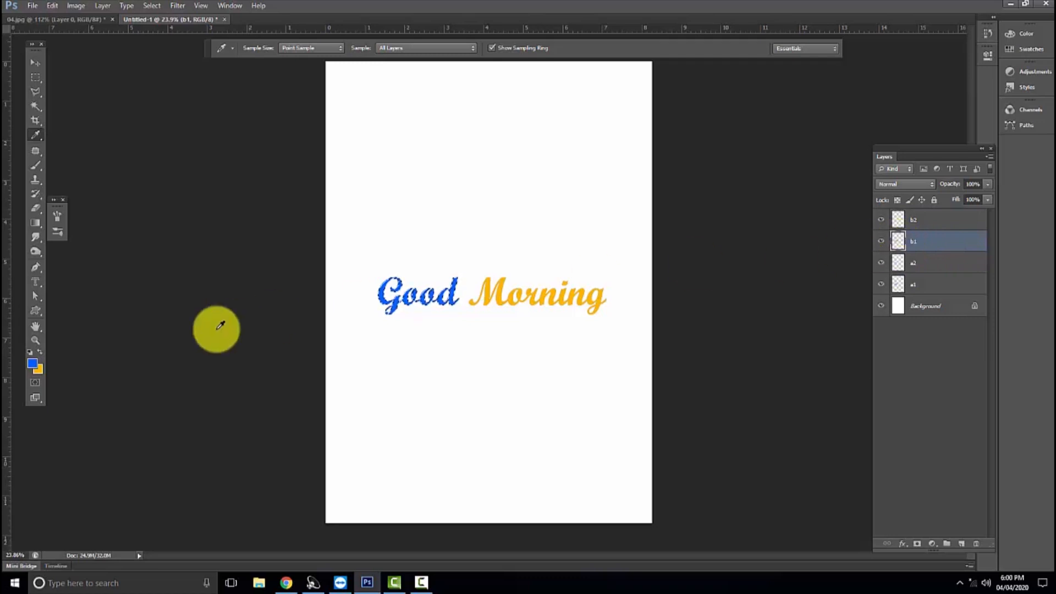
key(ctrl+BackSpace)
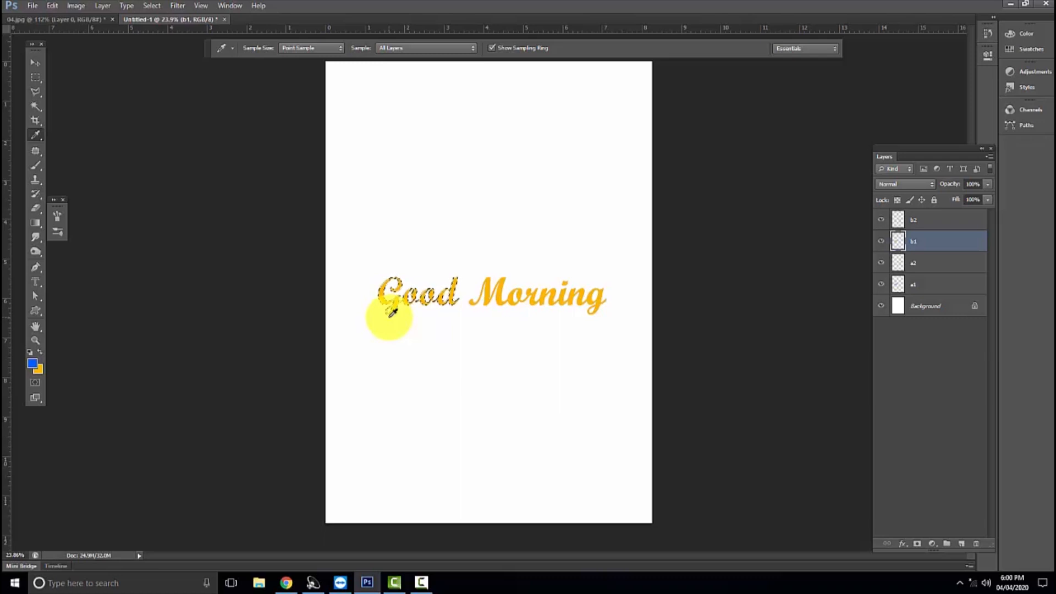
key(ctrl+d)
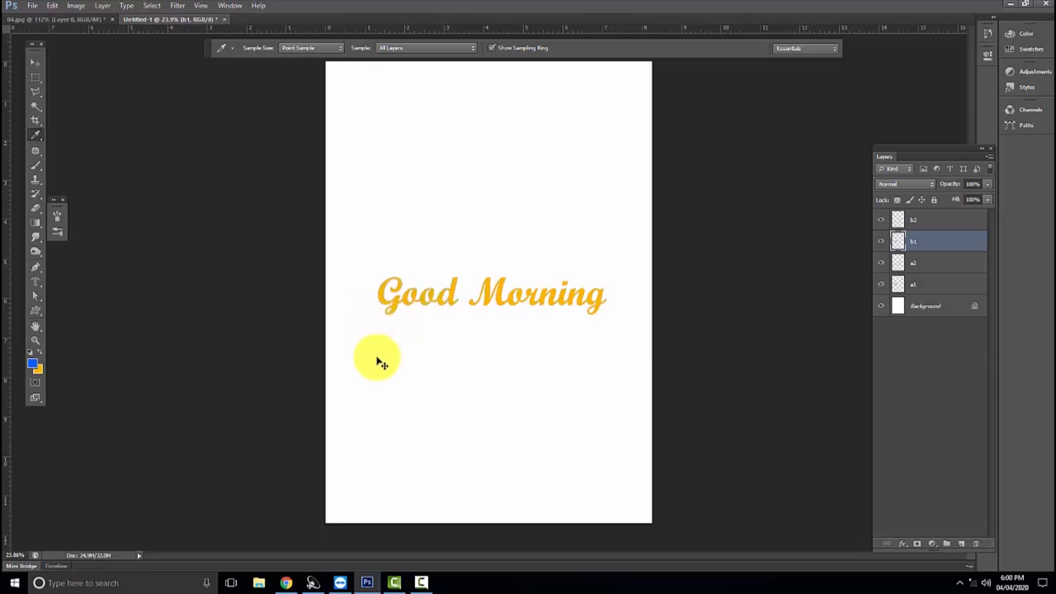
Fill the word "Morning" on layer b2 with the blue foreground color through its layer outline, and deselect it.
click(958, 218)
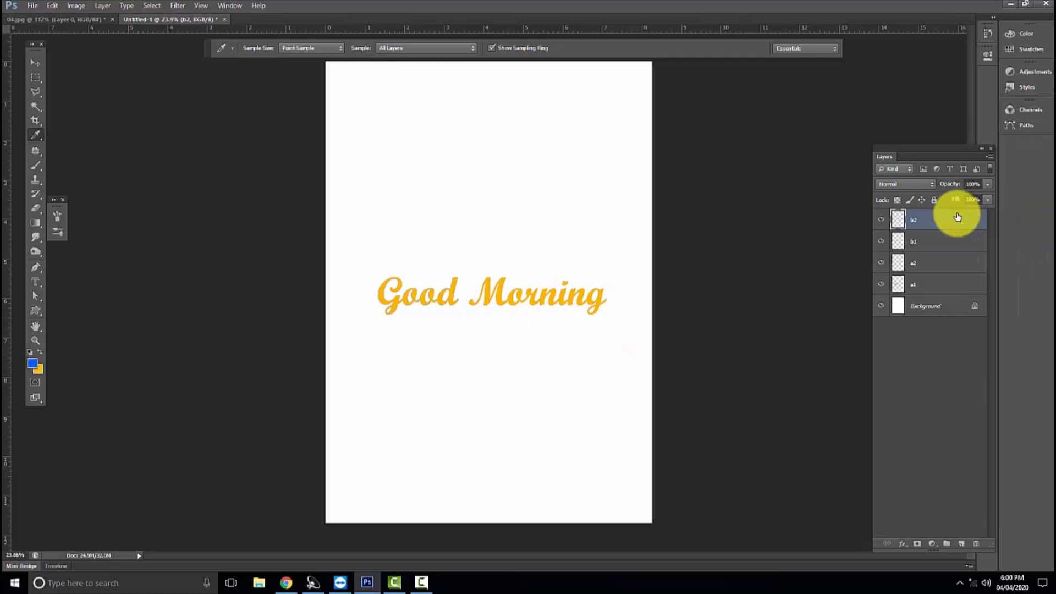
ctrl+click(895, 222)
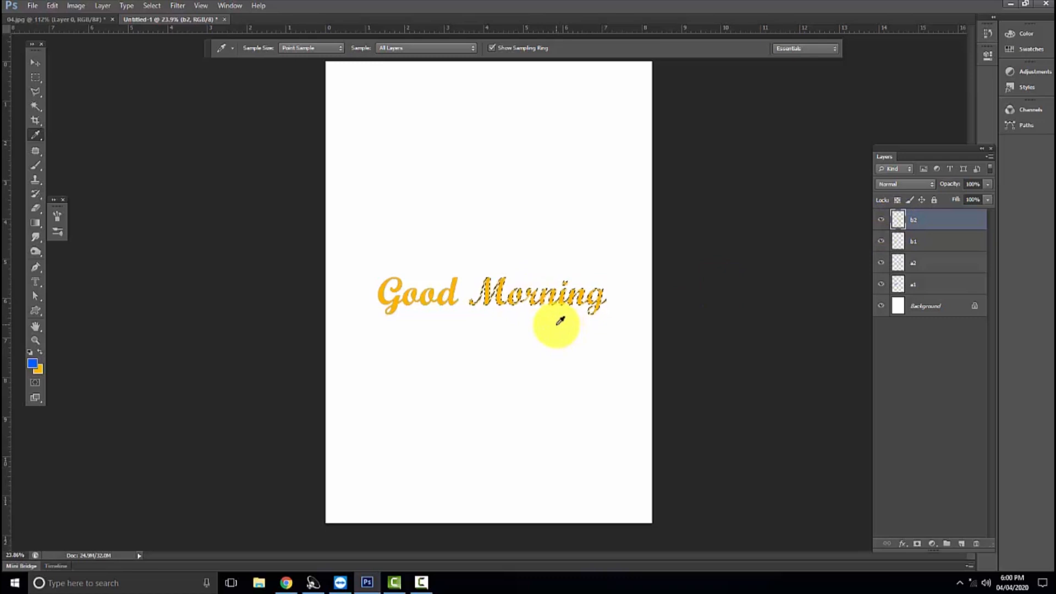
key(alt+BackSpace)
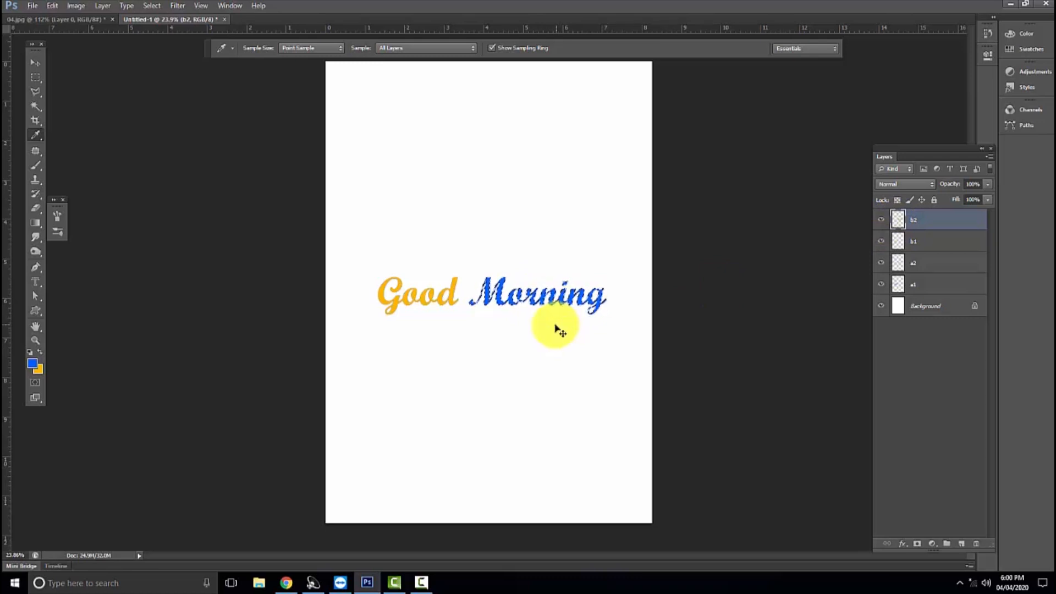
key(ctrl+d)
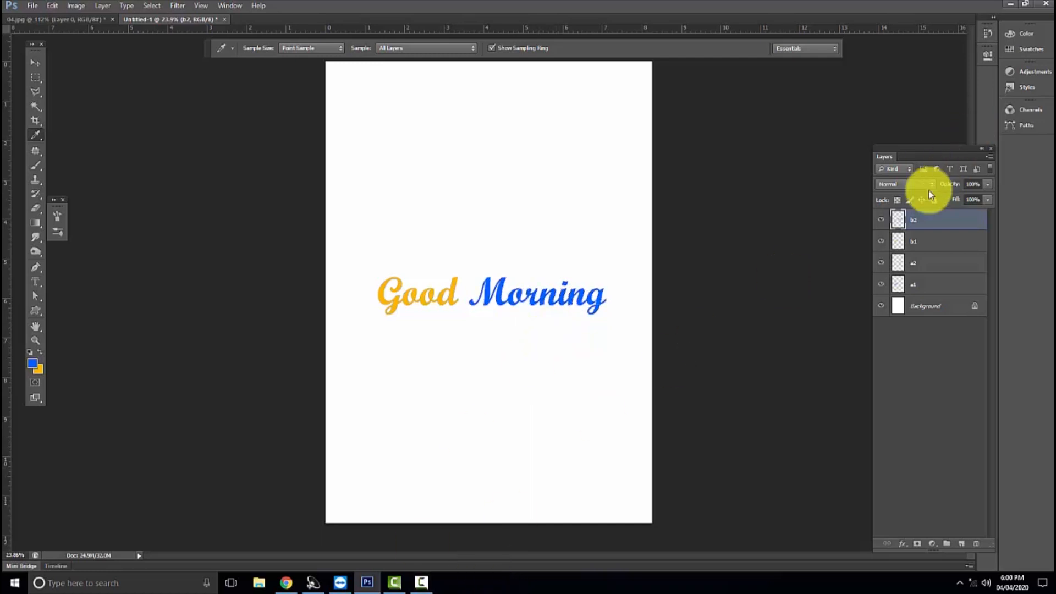
Hide layers b2 and b1 and show them again to compare the two color versions of the lettering.
click(881, 220)
click(881, 241)
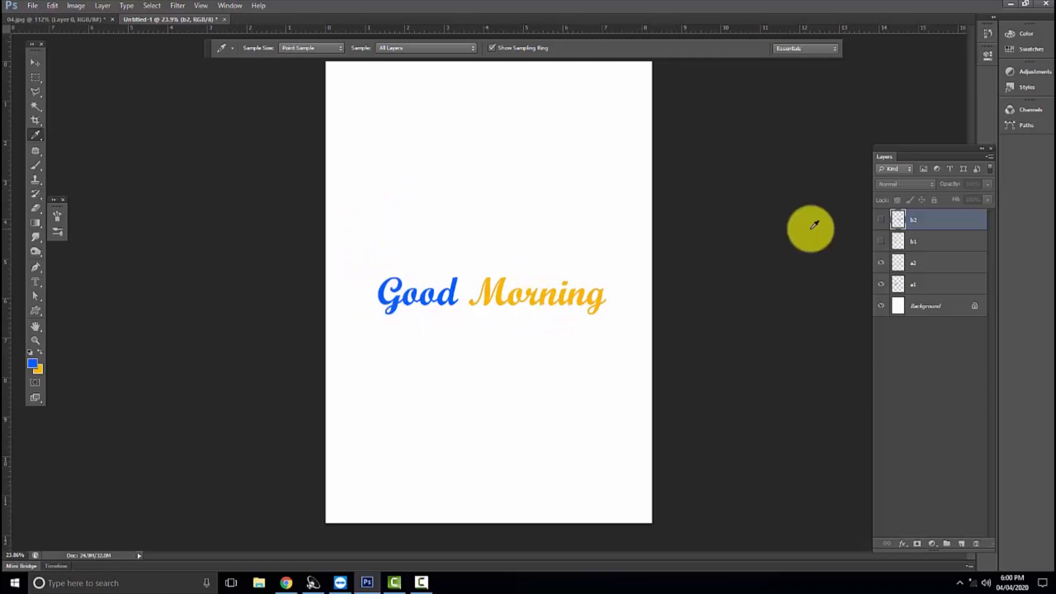
click(880, 220)
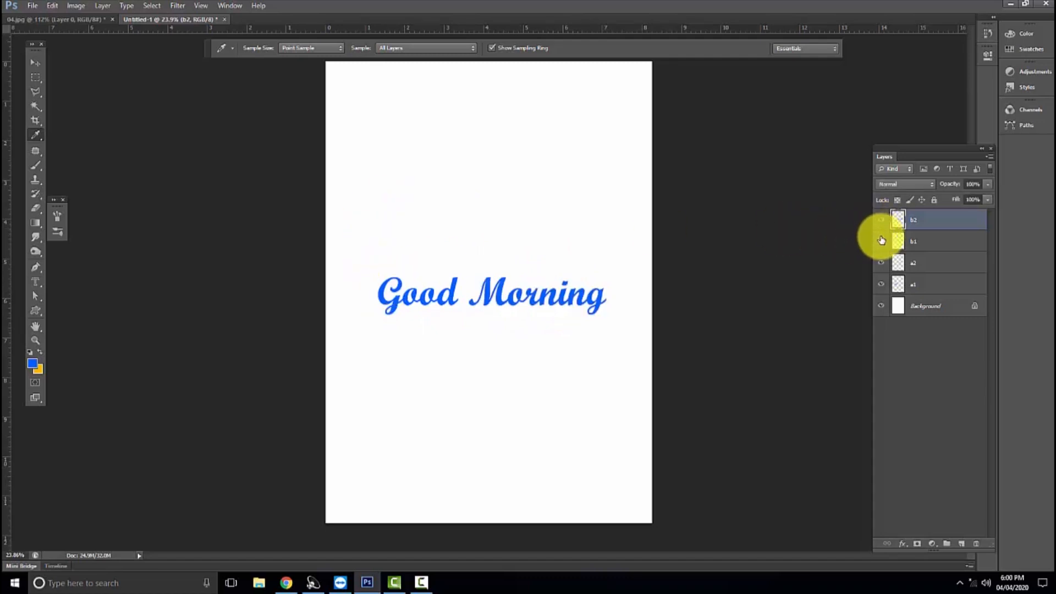
click(881, 241)
Display the animation timeline, float it over the canvas and widen it.
click(230, 6)
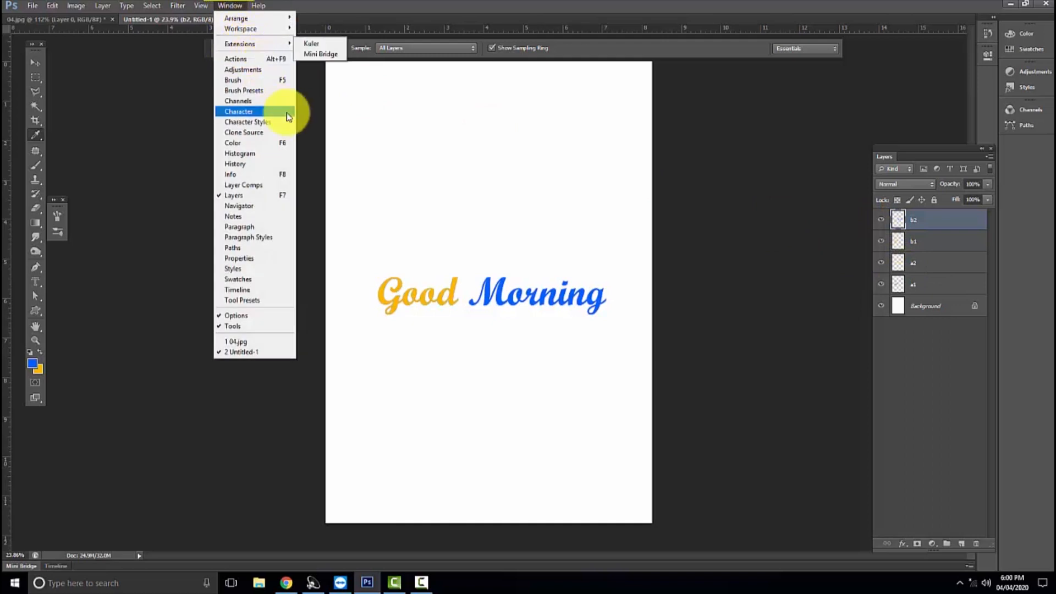
click(274, 289)
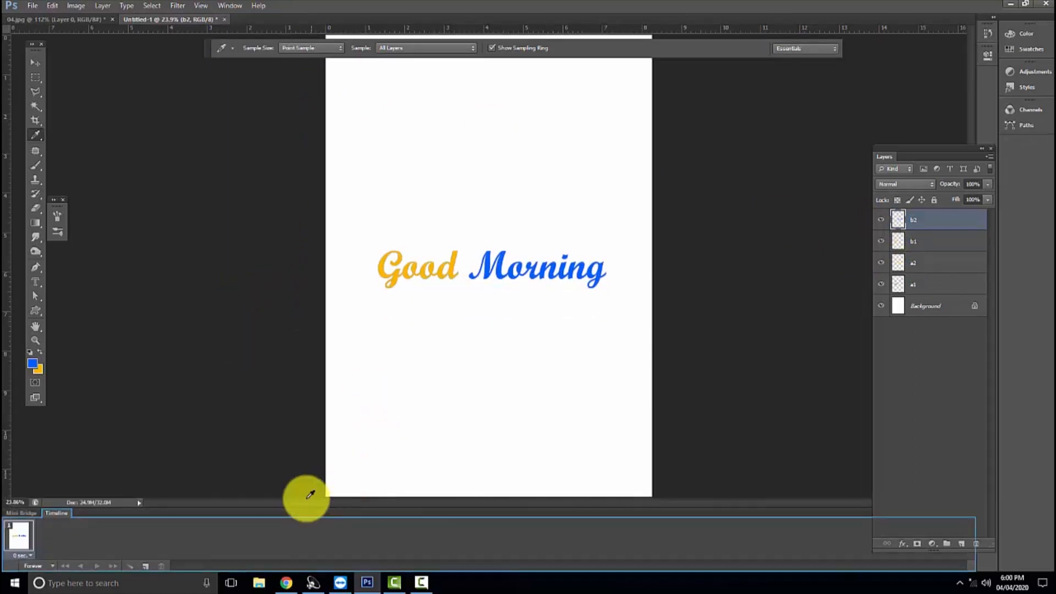
drag(303, 517, 484, 161)
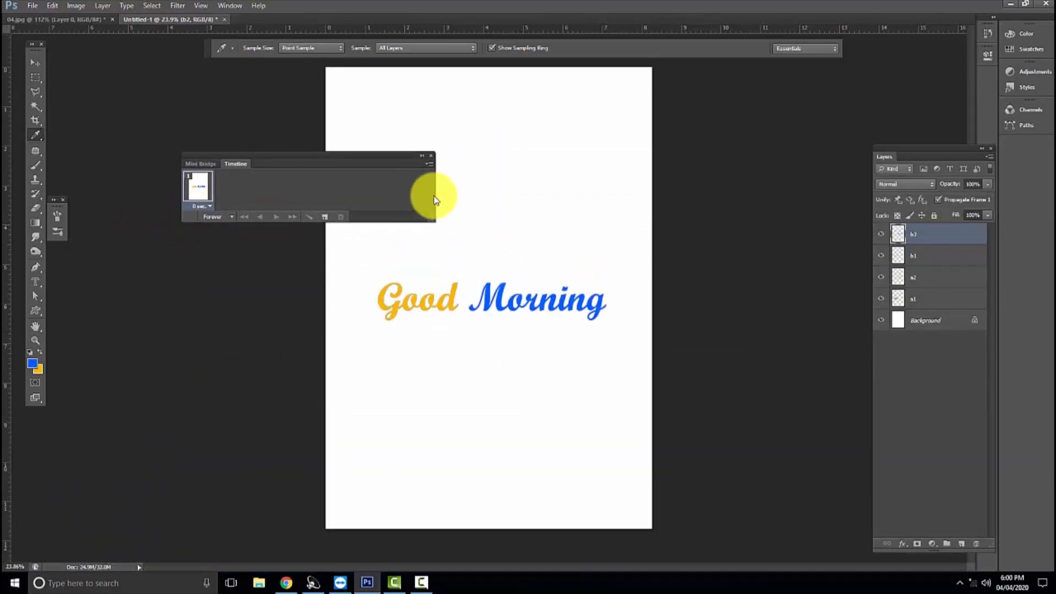
drag(436, 195, 769, 200)
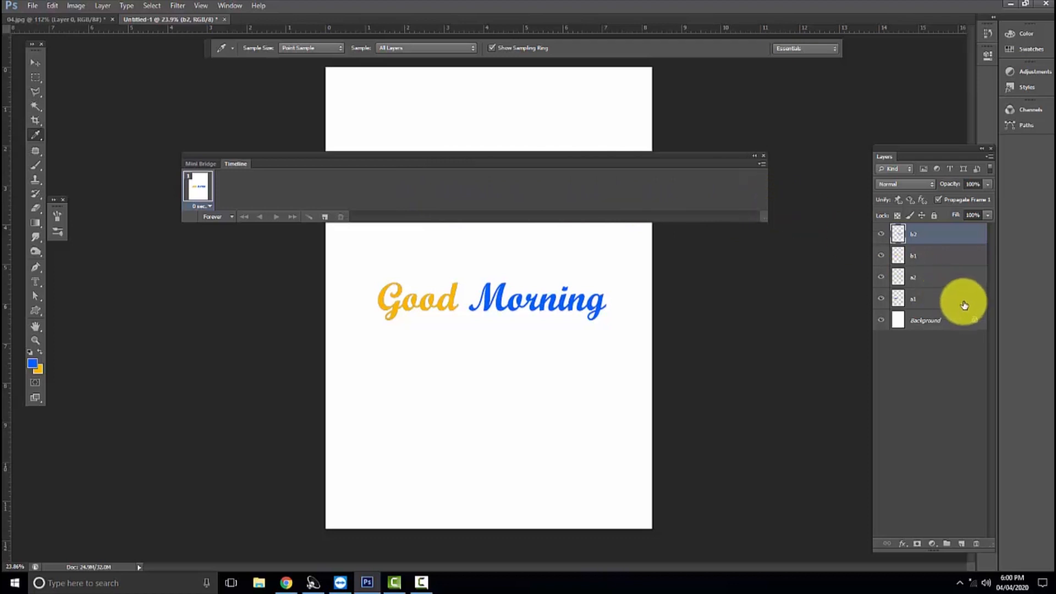
Add a second animation frame, and hide layers b2 and b1 in frame 1.
click(325, 218)
click(200, 187)
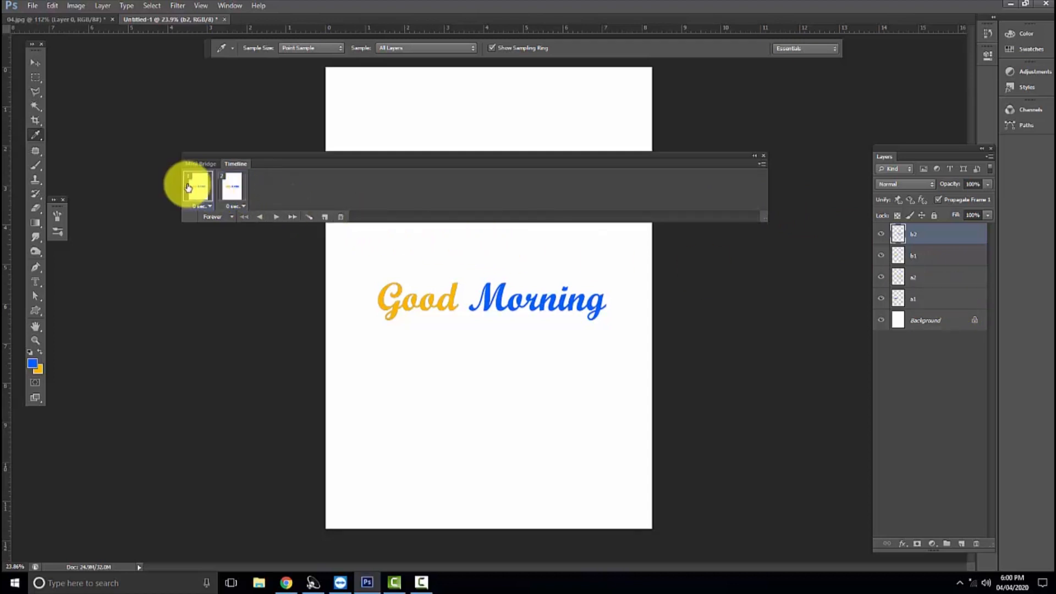
click(881, 234)
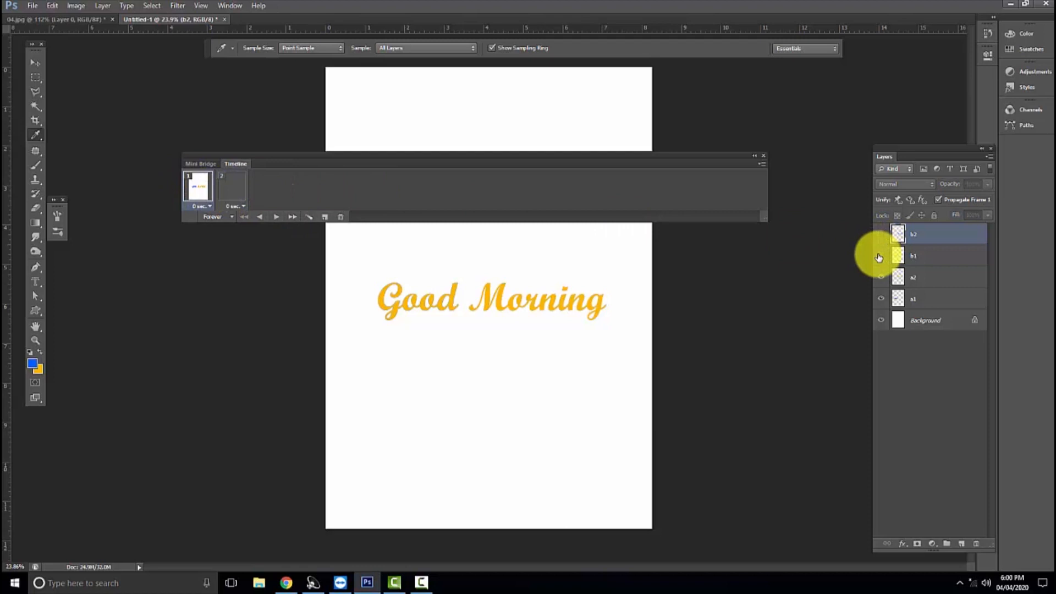
click(881, 255)
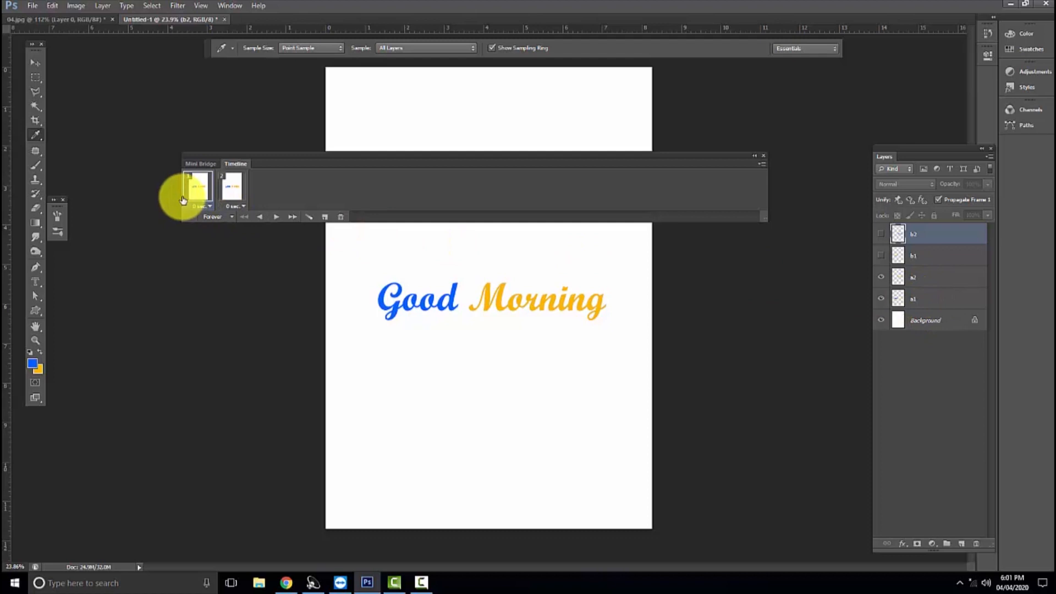
In frame 2, hide layers a2 and a1 and show b1 and b2, and preview the animation.
click(228, 187)
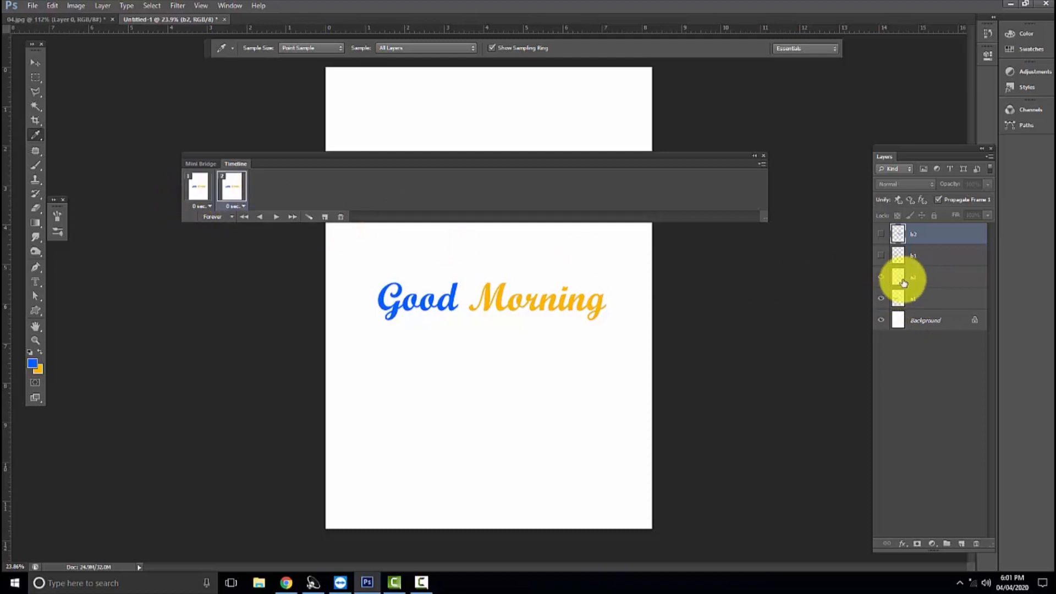
click(880, 277)
click(881, 298)
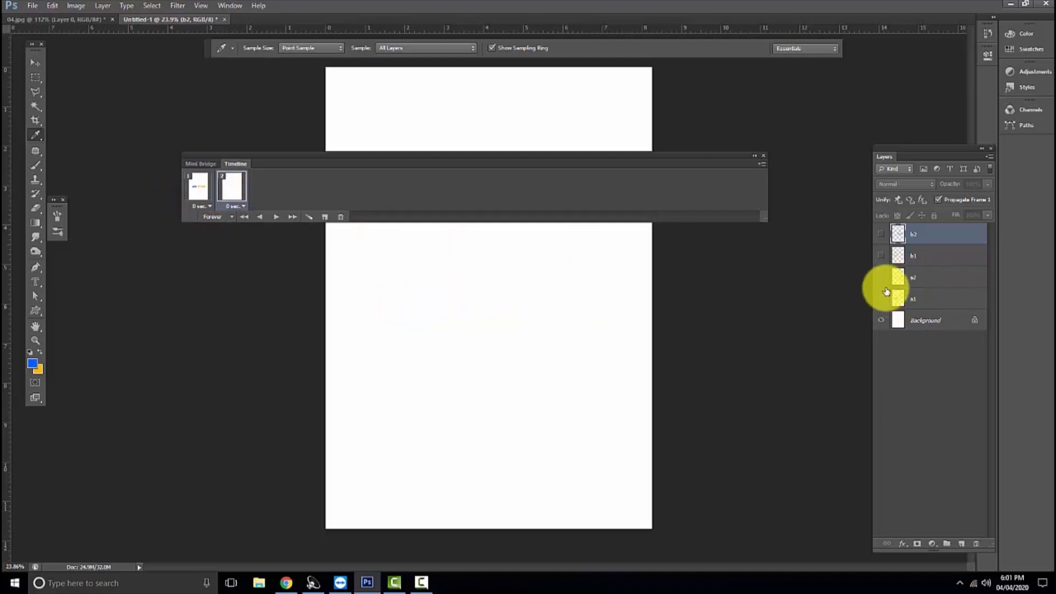
click(881, 255)
click(880, 234)
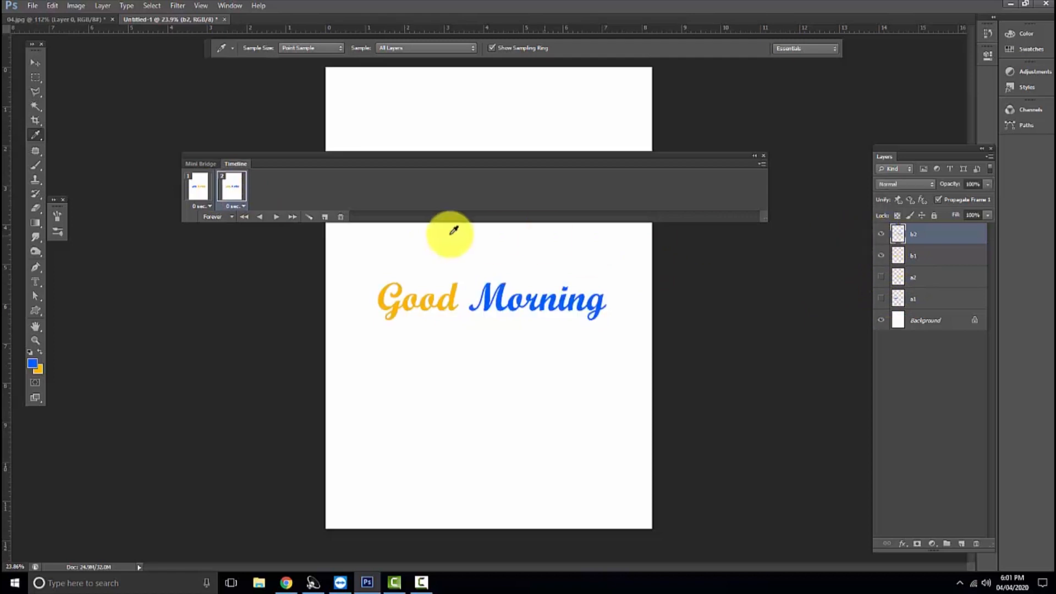
click(275, 222)
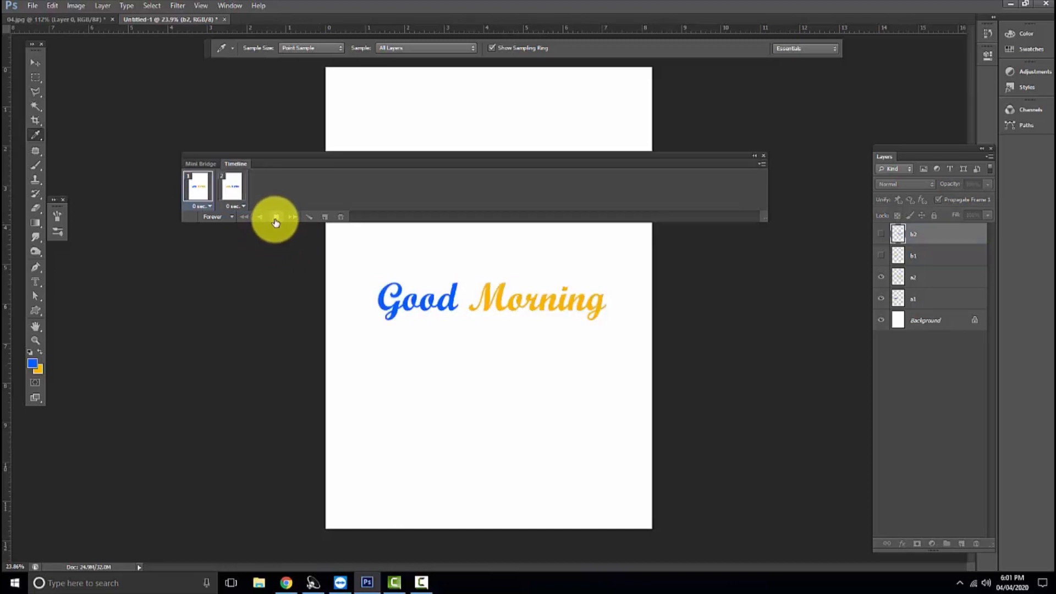
click(276, 222)
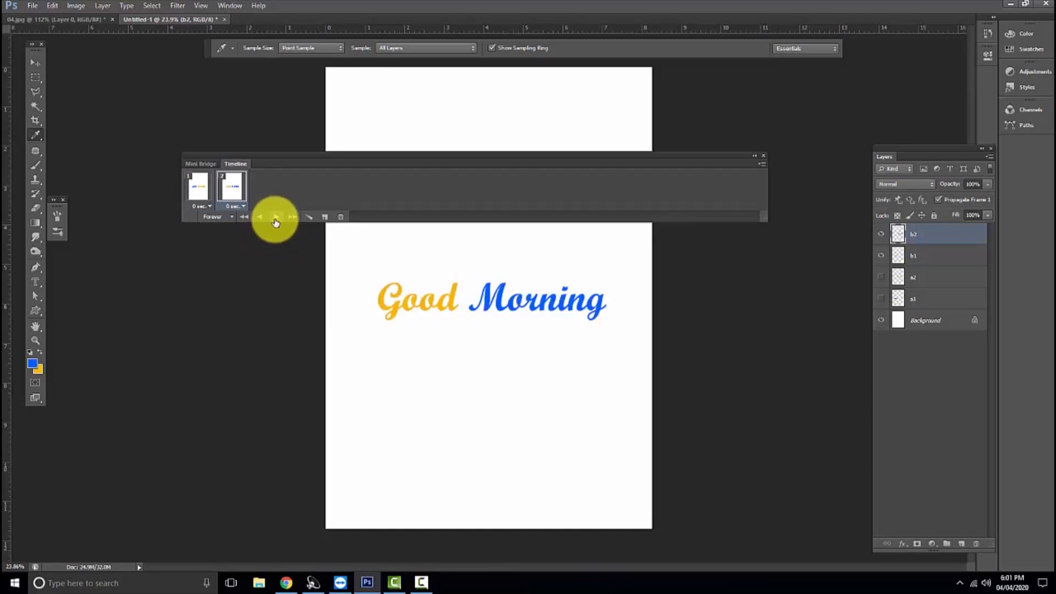
Set the delay of both frames to 1.0 second and play the animation to check its speed.
click(198, 206)
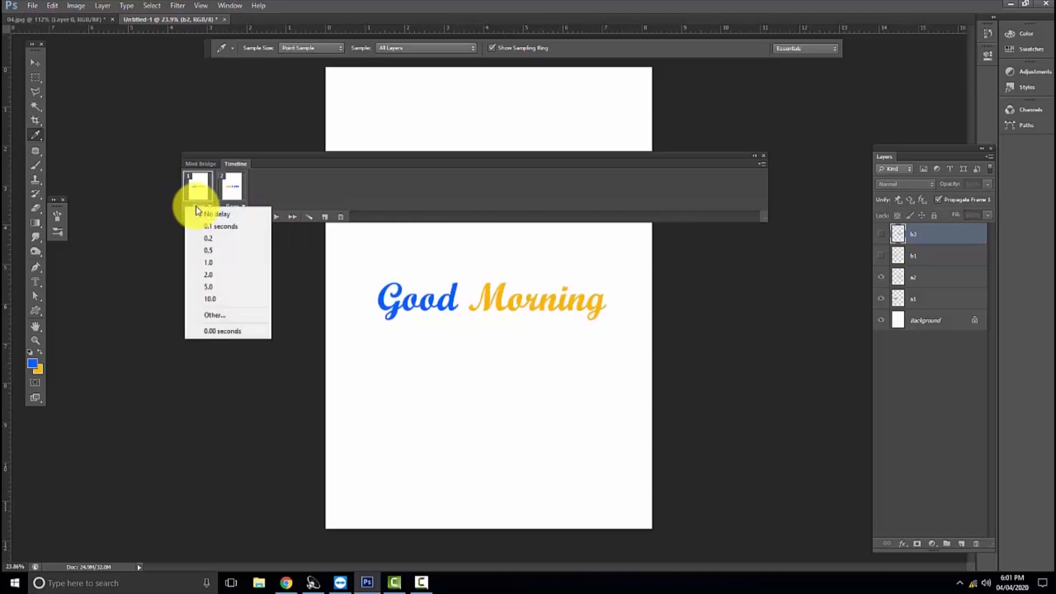
click(226, 262)
click(229, 207)
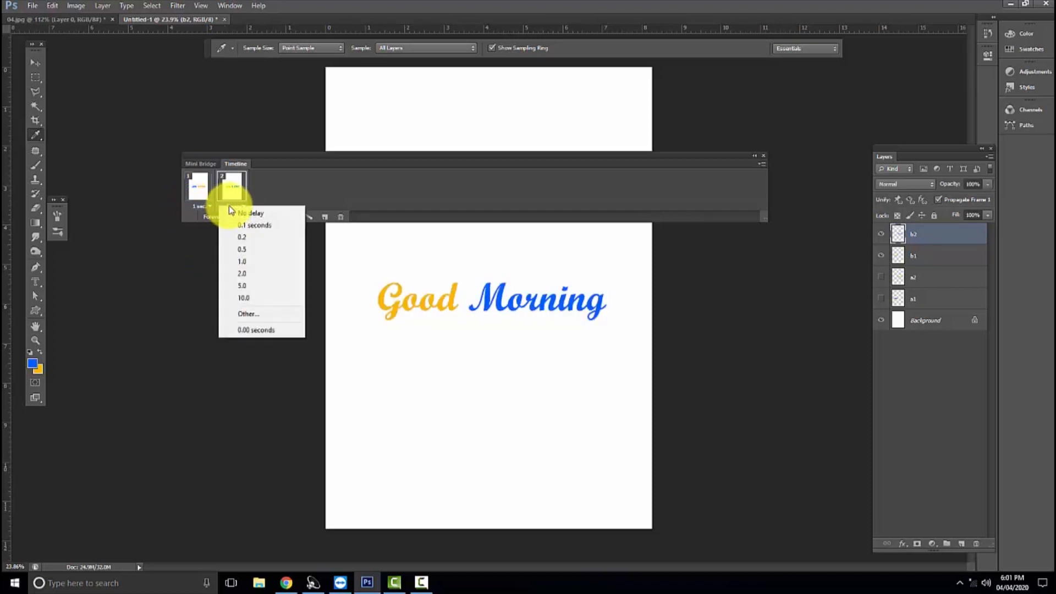
click(262, 262)
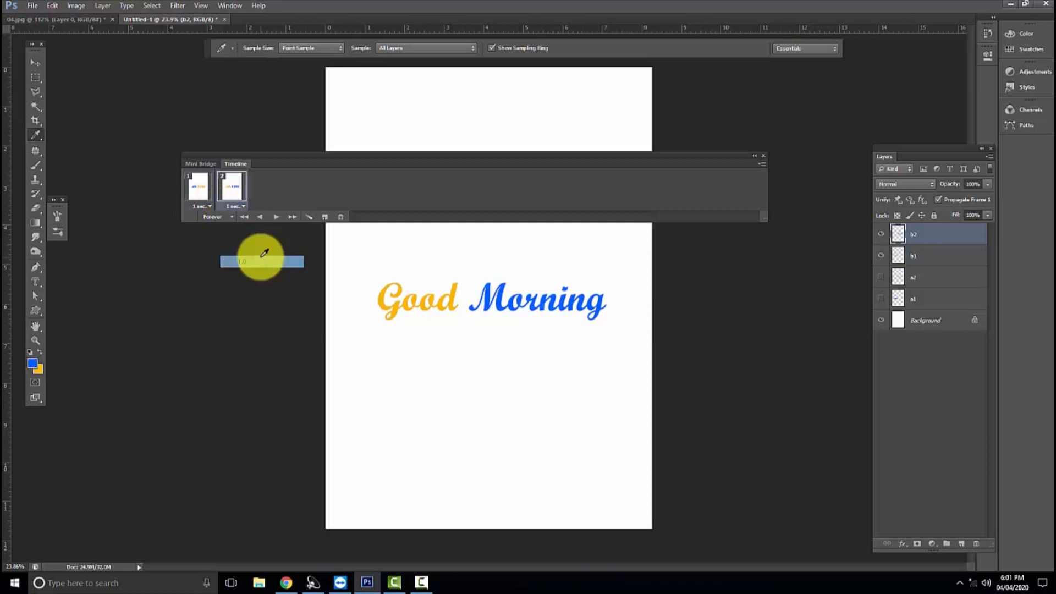
click(273, 218)
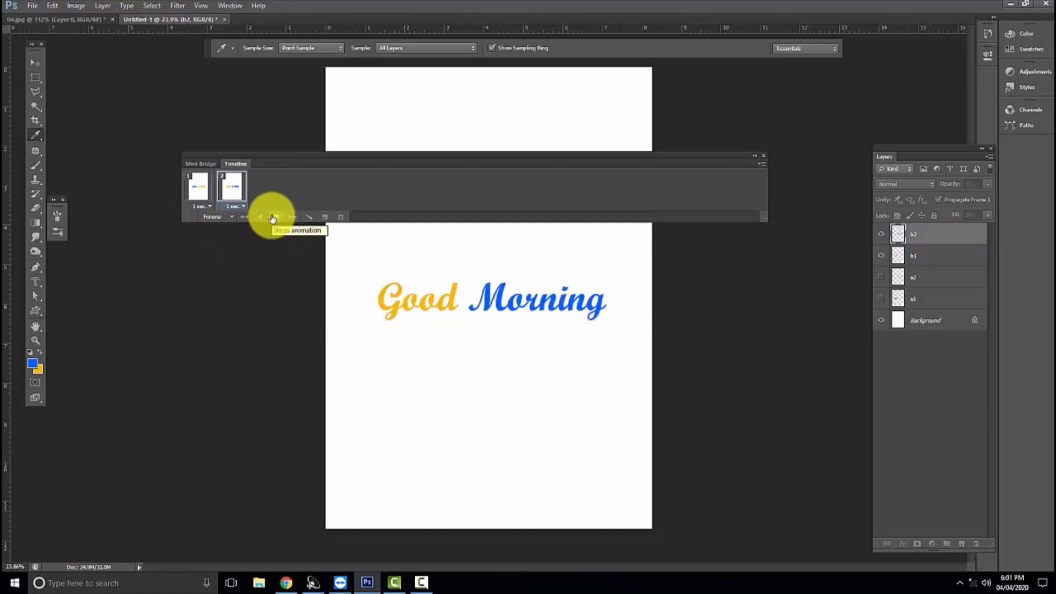
click(273, 217)
Set the delay of both frames to 0.5 seconds and play the animation.
click(200, 207)
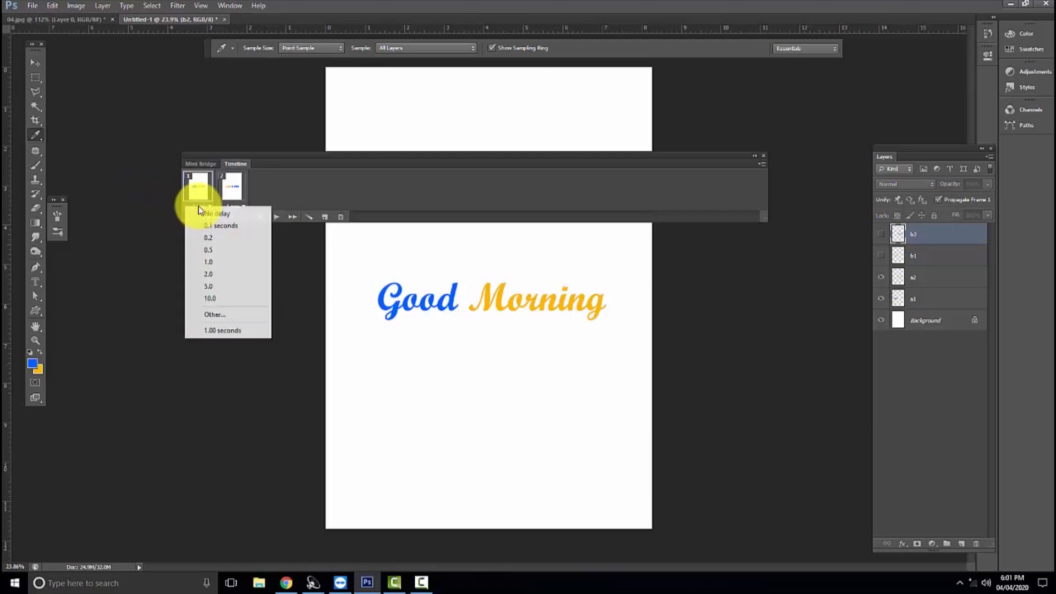
click(246, 250)
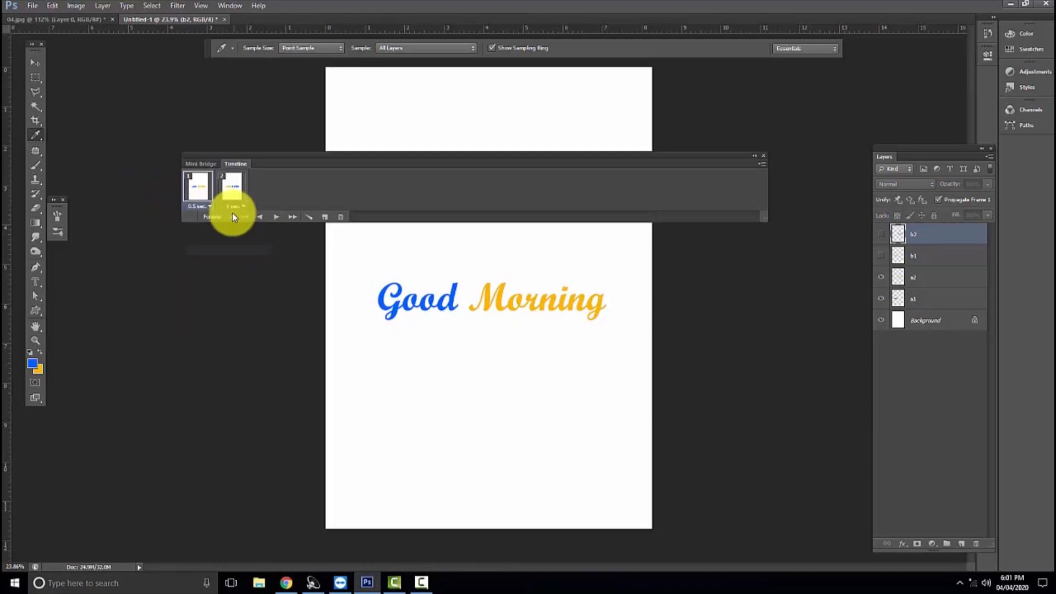
click(232, 207)
click(265, 243)
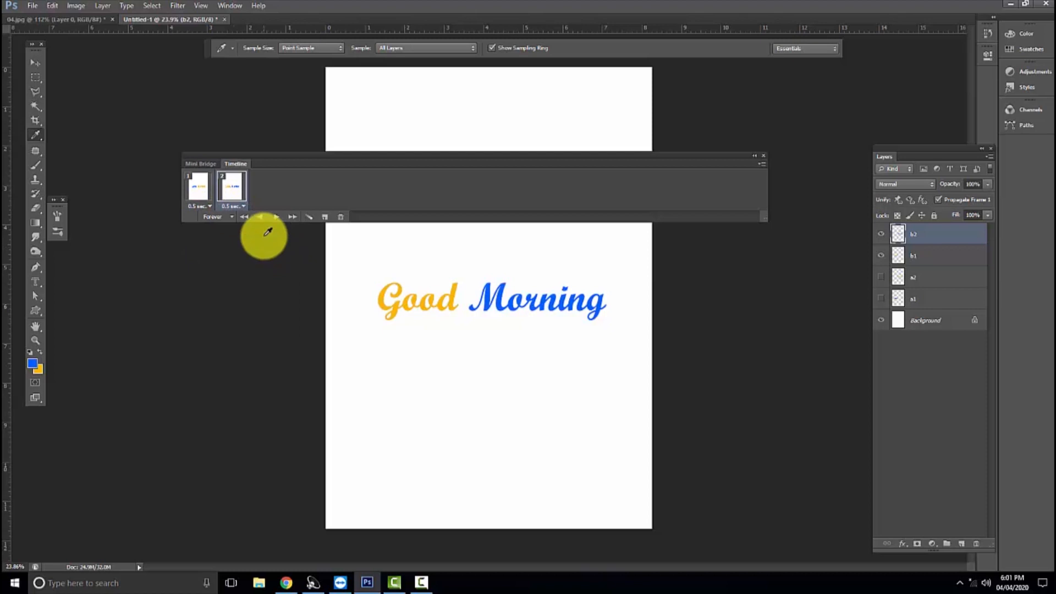
click(277, 218)
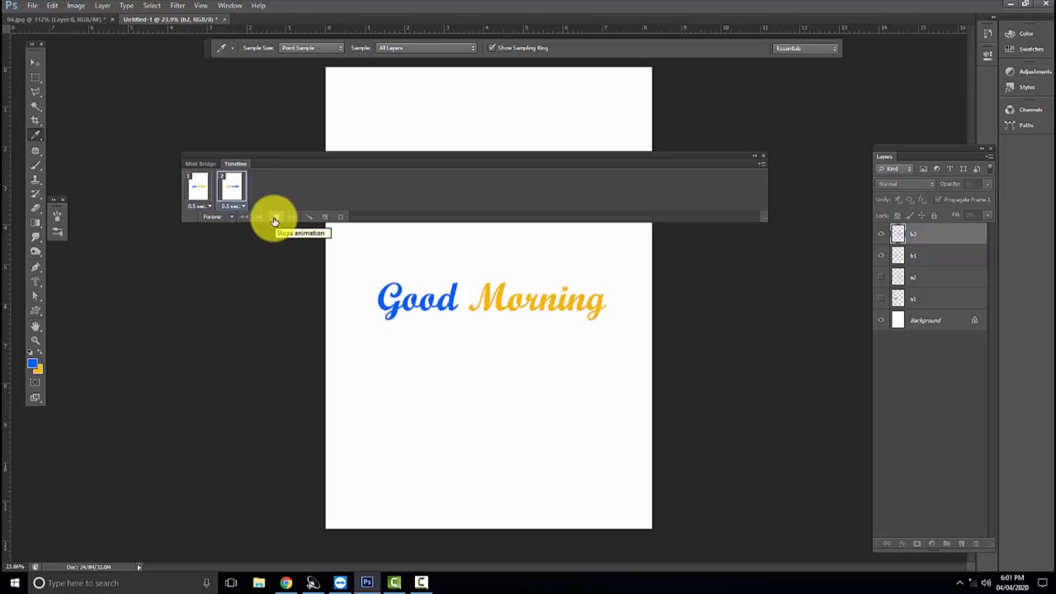
Stop the animation playback and start a Save for Web export of the animation as a GIF.
click(275, 219)
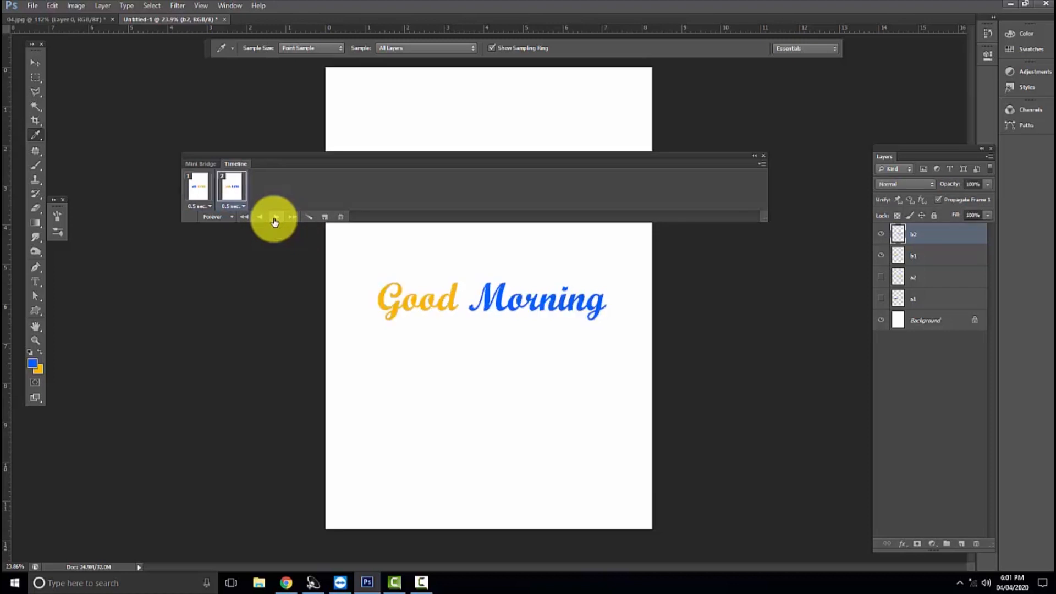
click(31, 7)
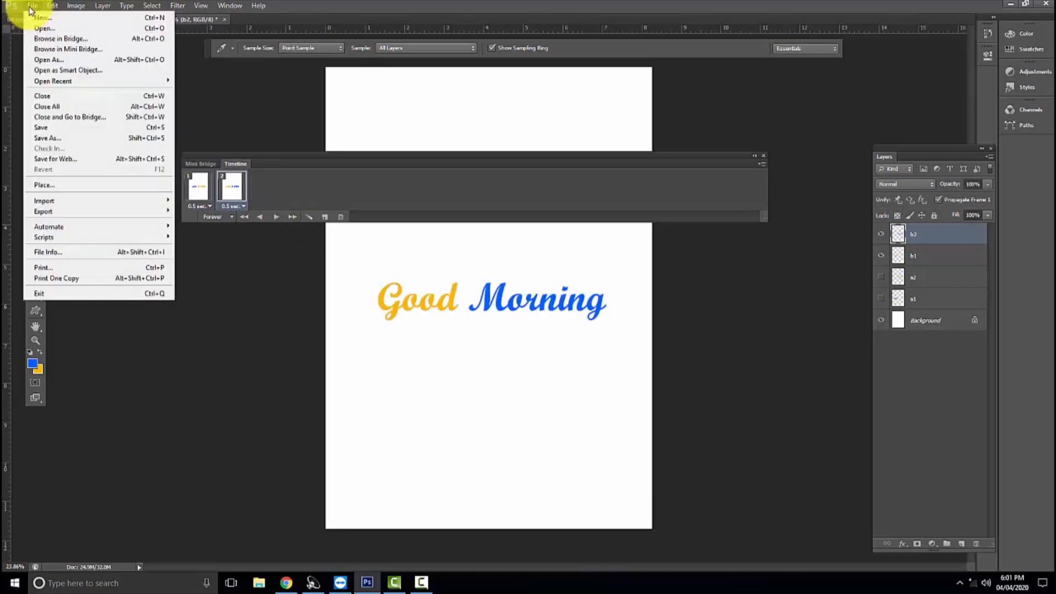
click(144, 163)
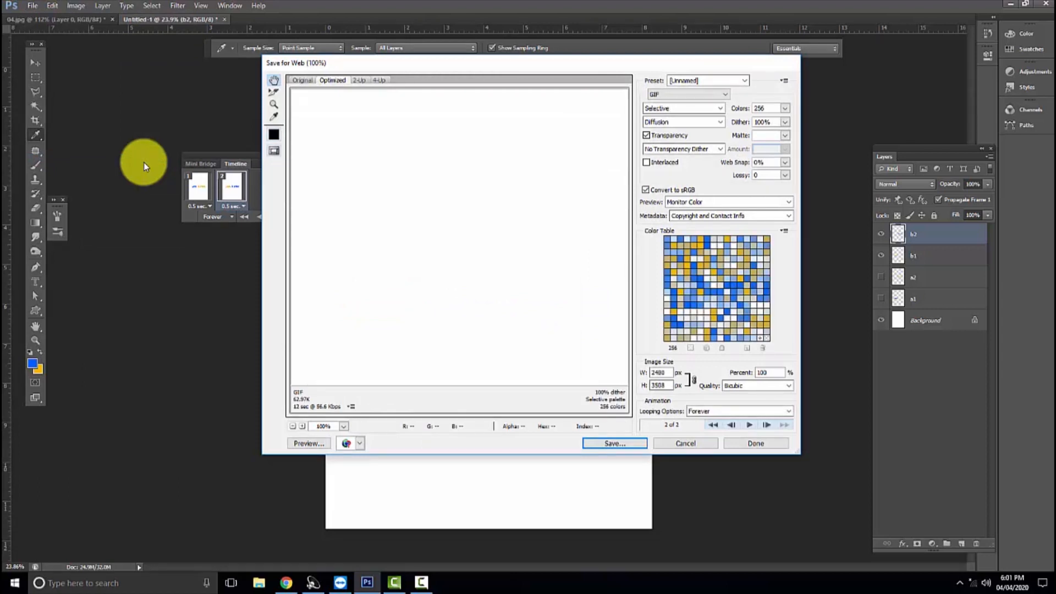
click(603, 444)
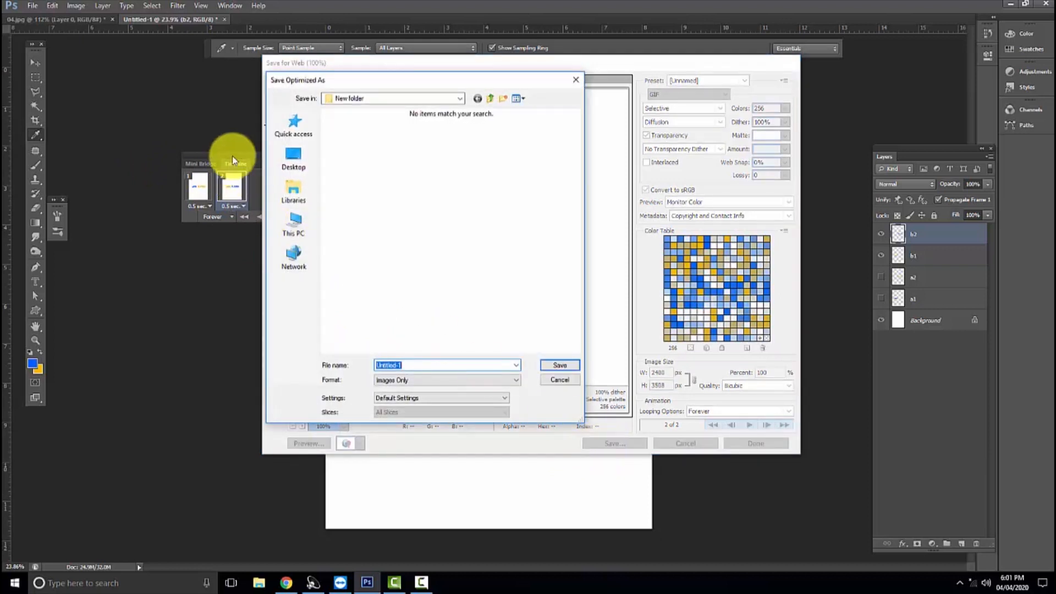
Create a new folder on the Desktop for the exported file and open it as the save location.
click(292, 157)
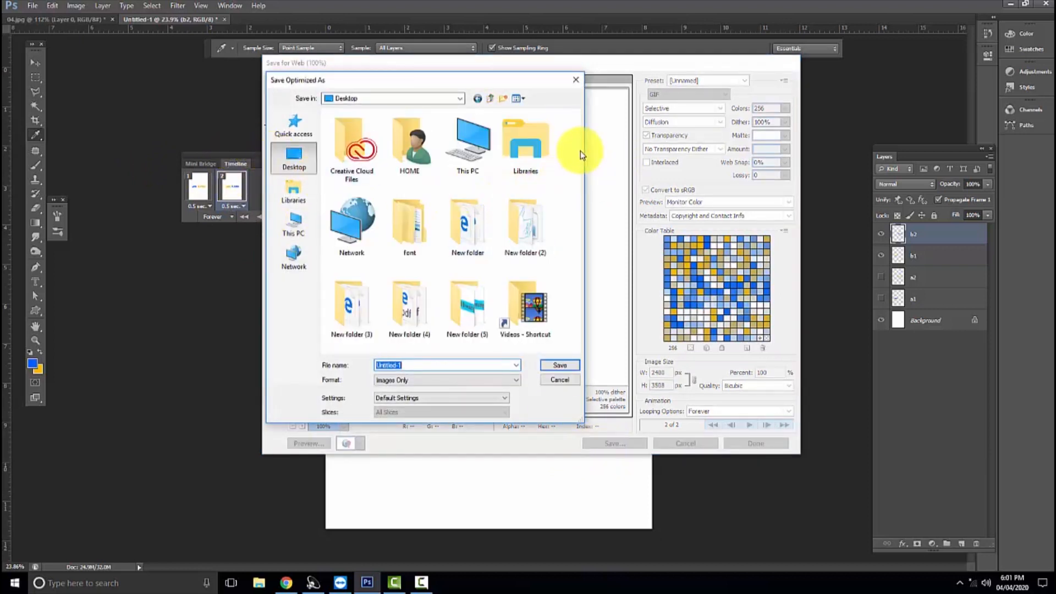
right_click(573, 196)
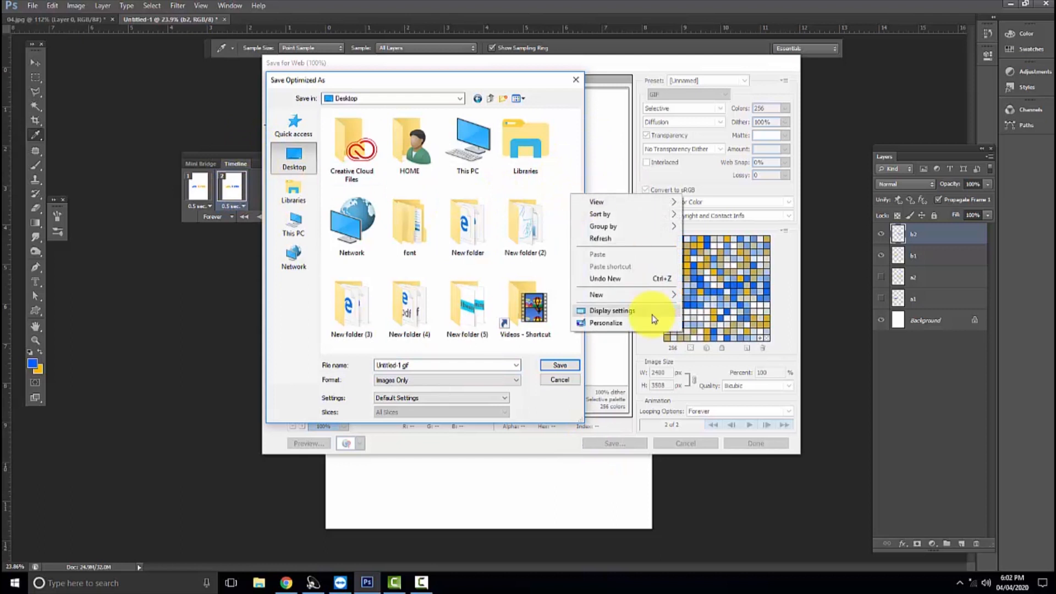
mouse_move(660, 295)
click(720, 290)
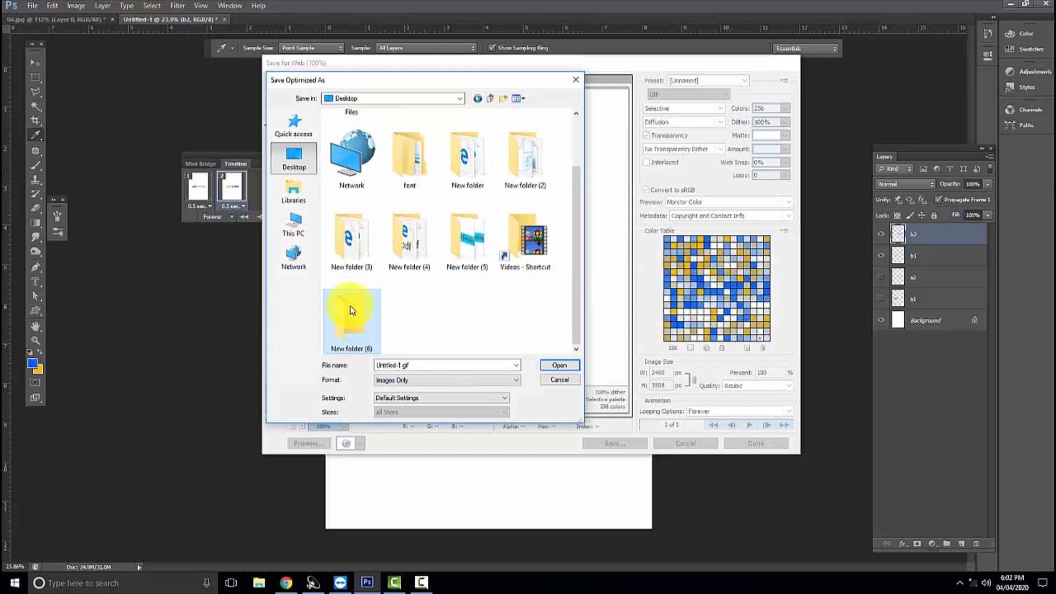
double_click(347, 309)
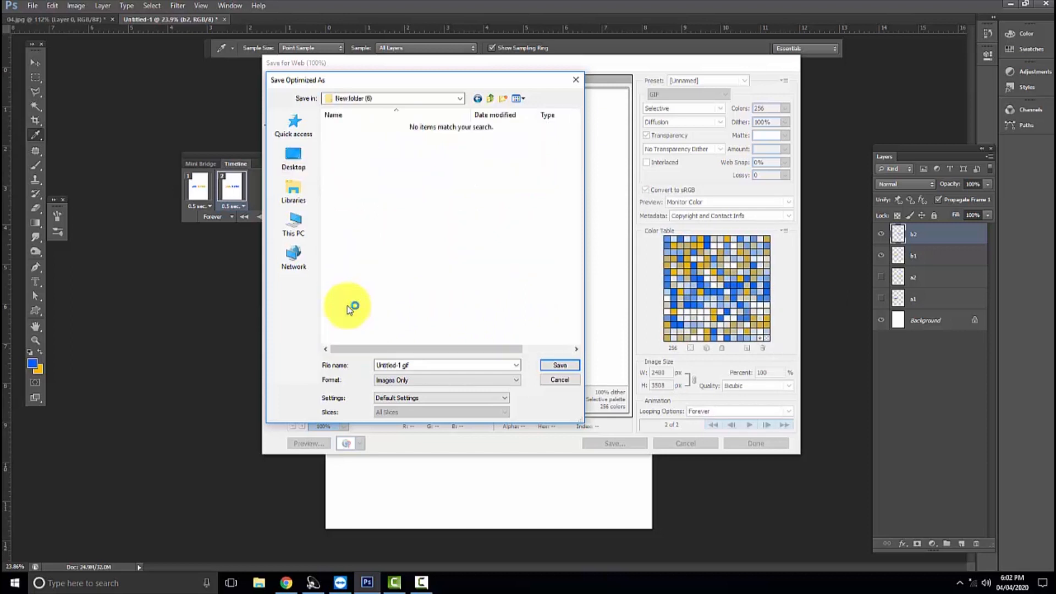
Name the exported GIF a01 and save it in the new folder.
click(414, 365)
text(a01)
key(Return)
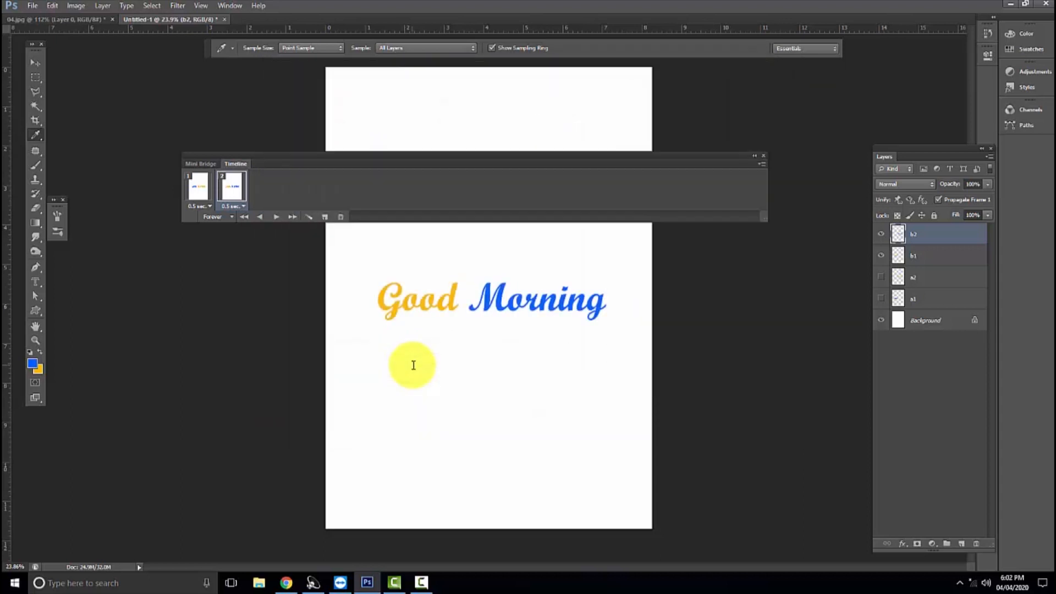
Show the Windows desktop and open the a01 GIF from New folder (6) in Photos to check the animation.
key(super+d)
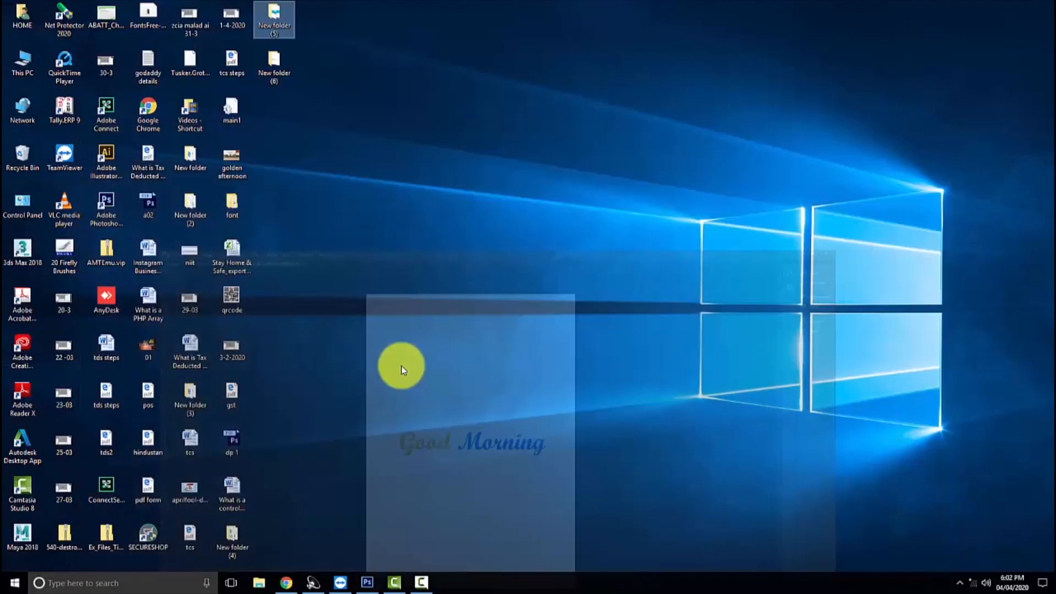
click(274, 62)
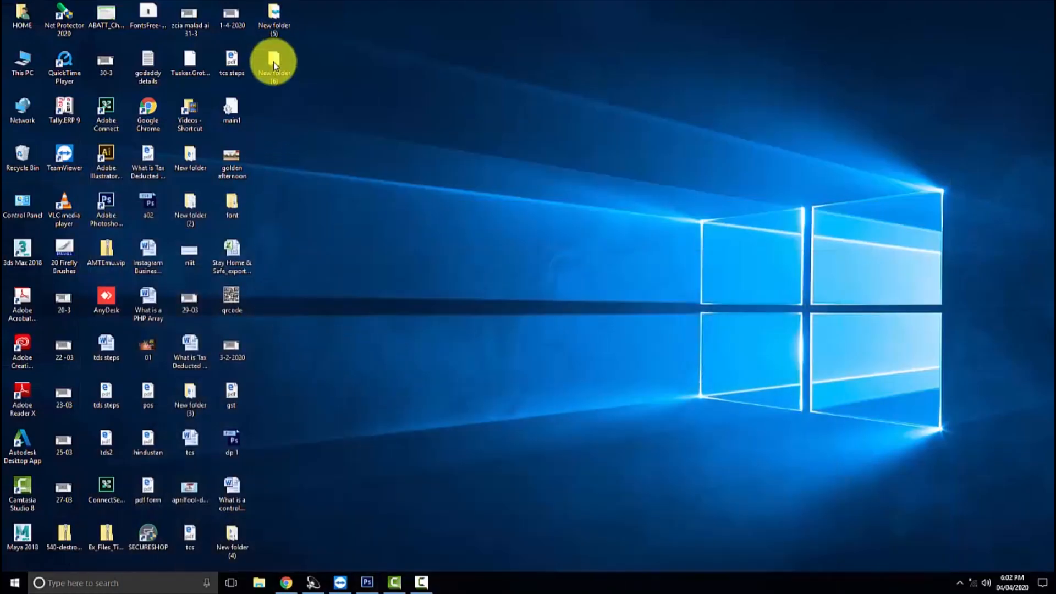
double_click(273, 62)
click(135, 69)
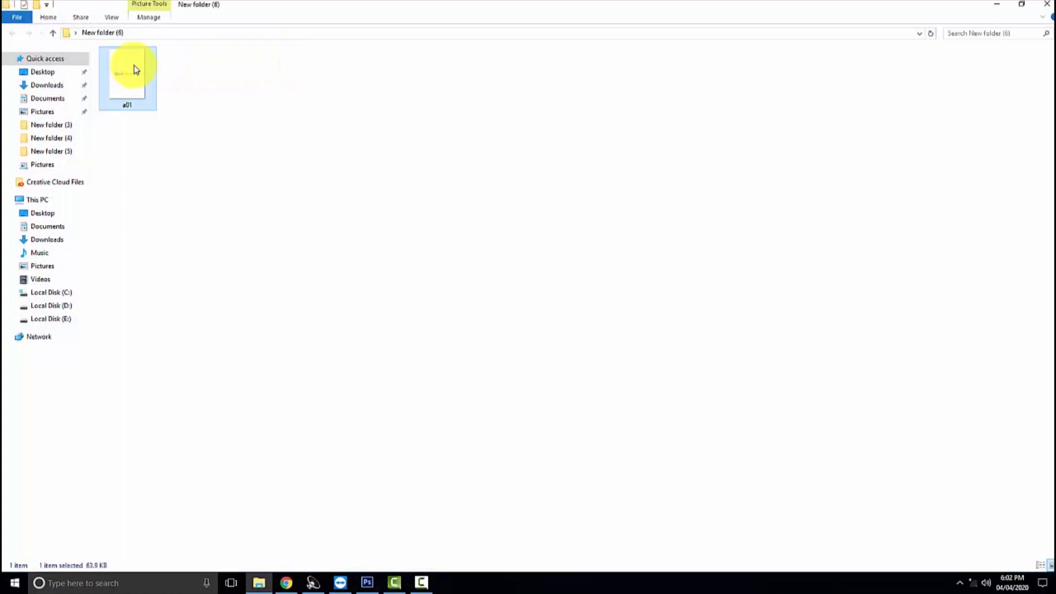
double_click(135, 68)
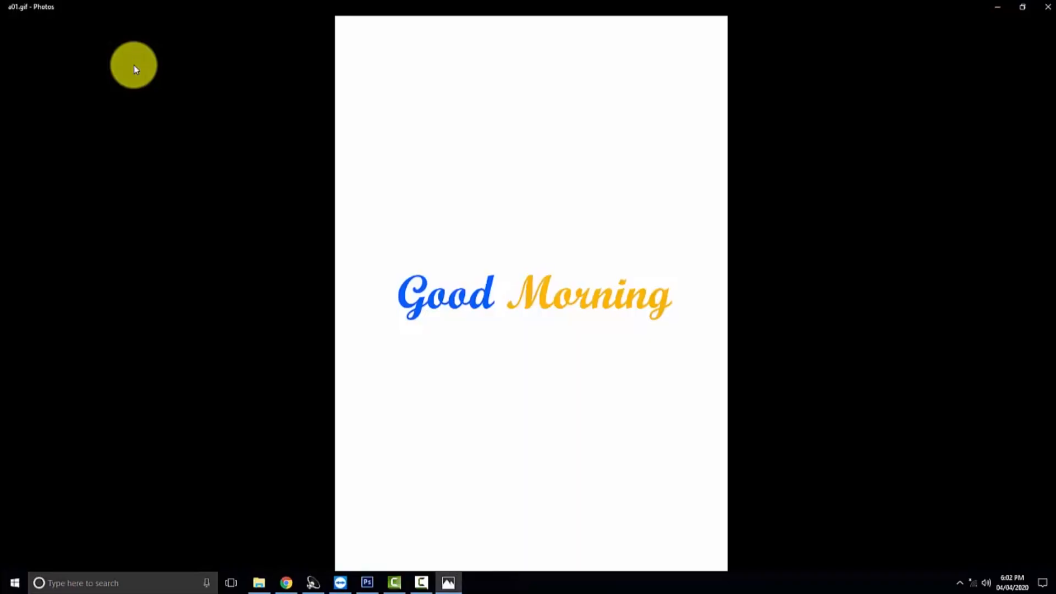